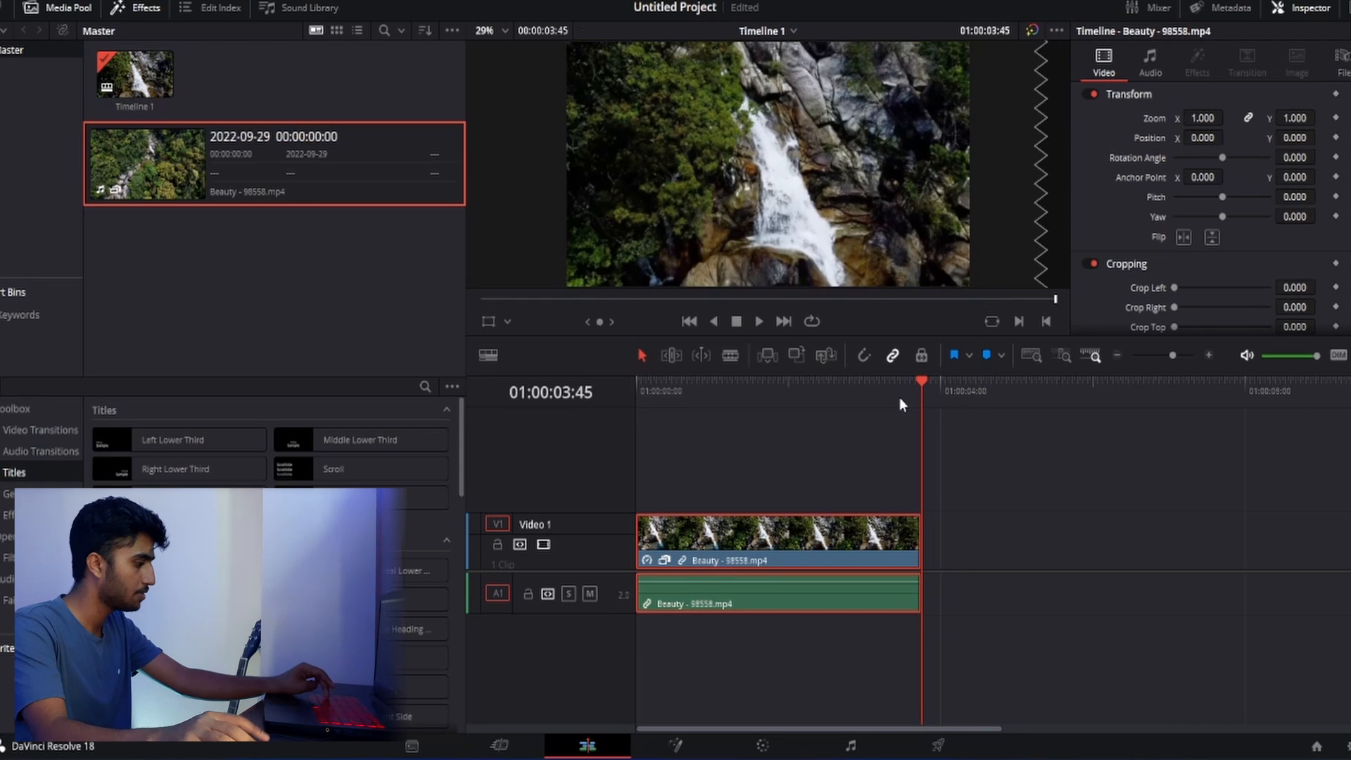
- Split the Beauty - 98558.mp4 clip at 01:00:03:44 to separate its last frame
scroll(919, 538, "up", 2)
scroll(920, 538, "up", 4)
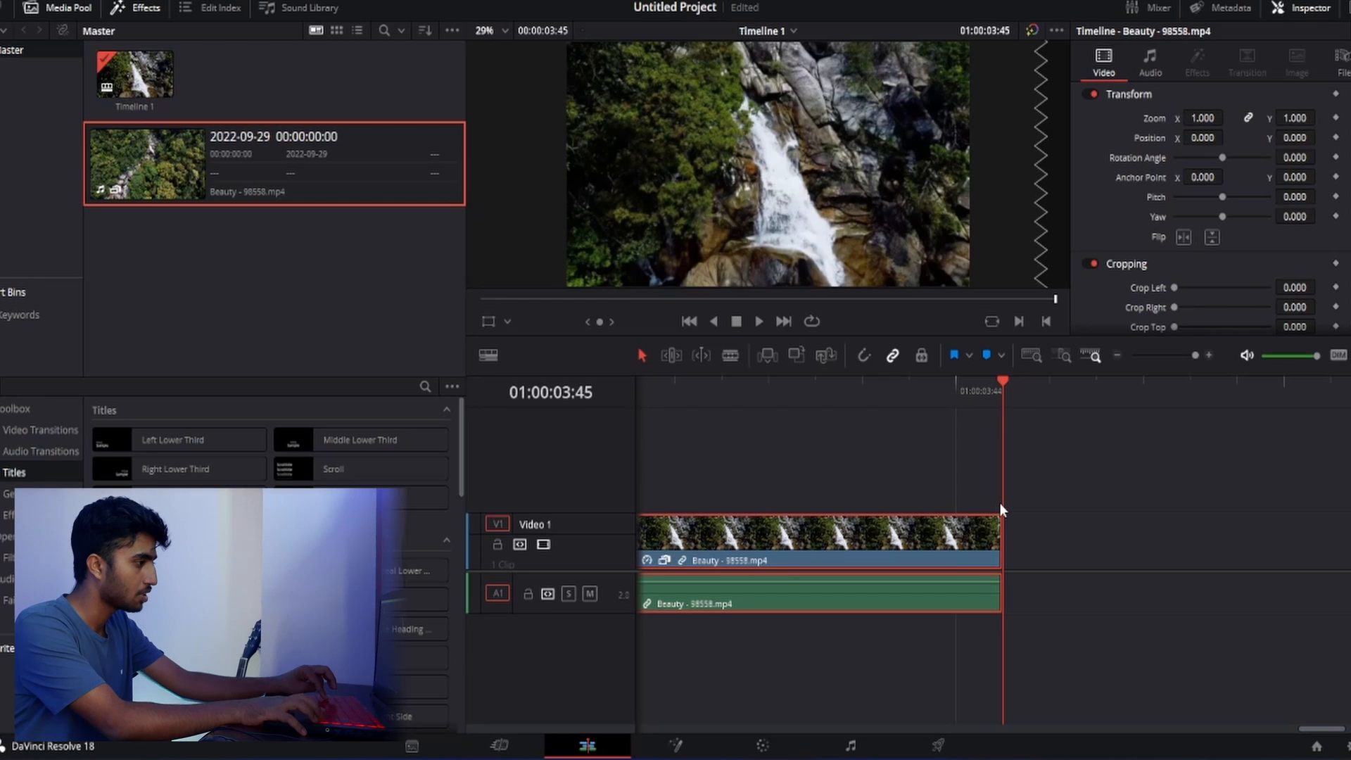
key("Left")
key("Right")
key("Left")
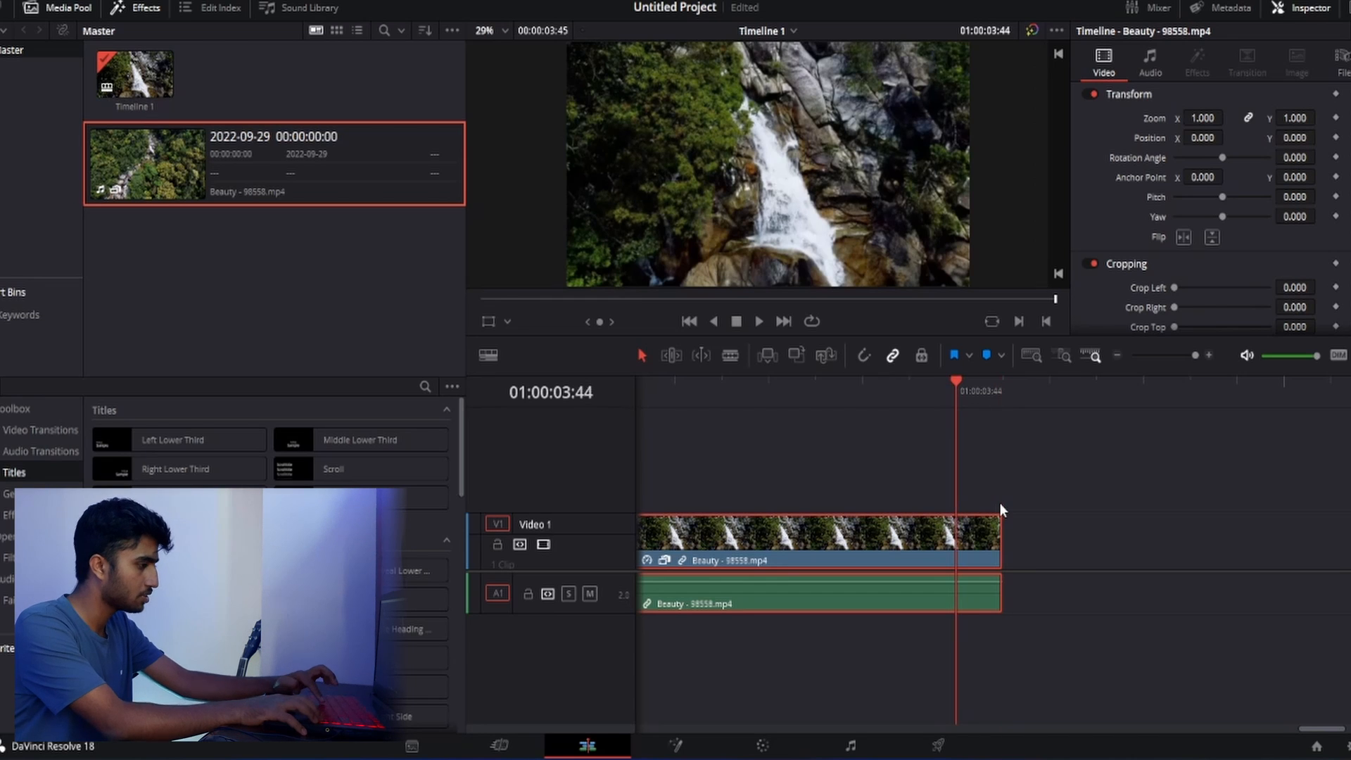
key("ctrl+b")
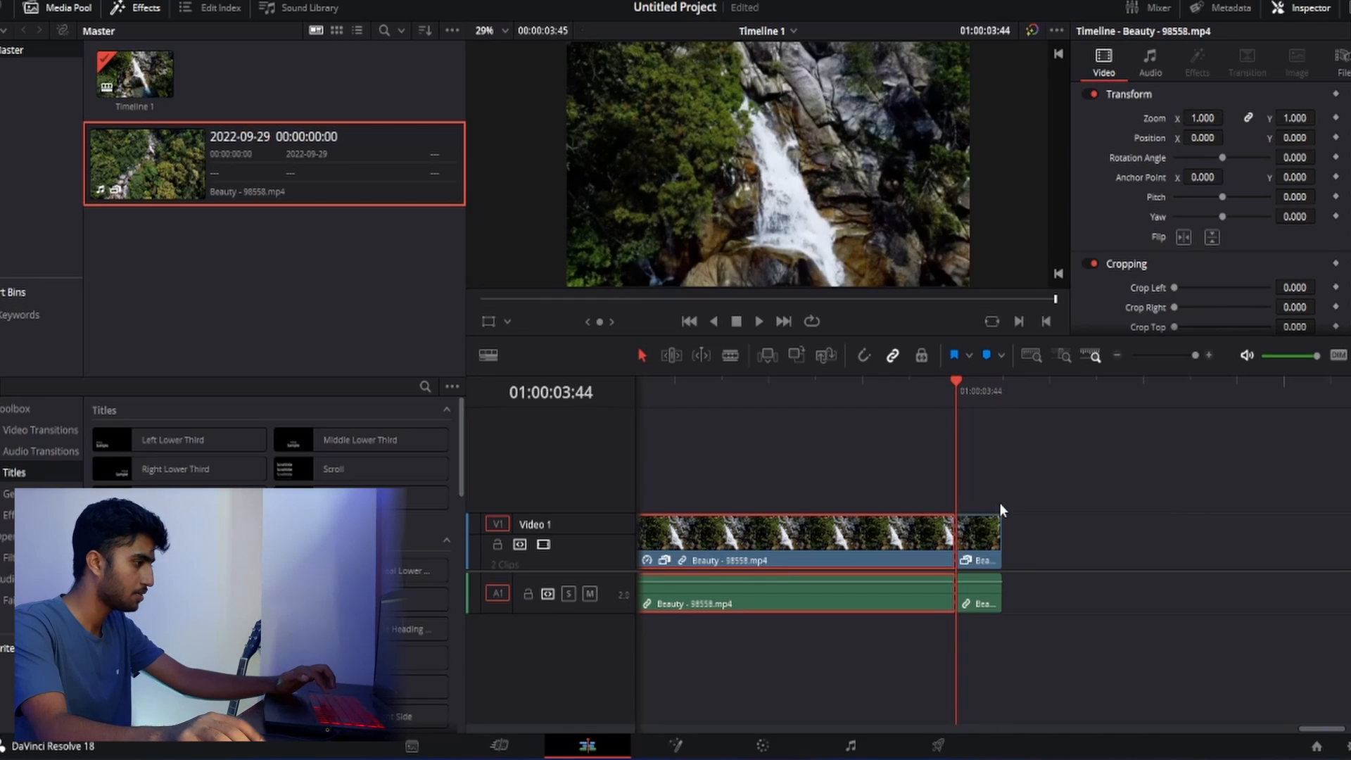
- Duplicate the split-off last frame onto a new Video 2 track directly above the original
left_click(986, 532)
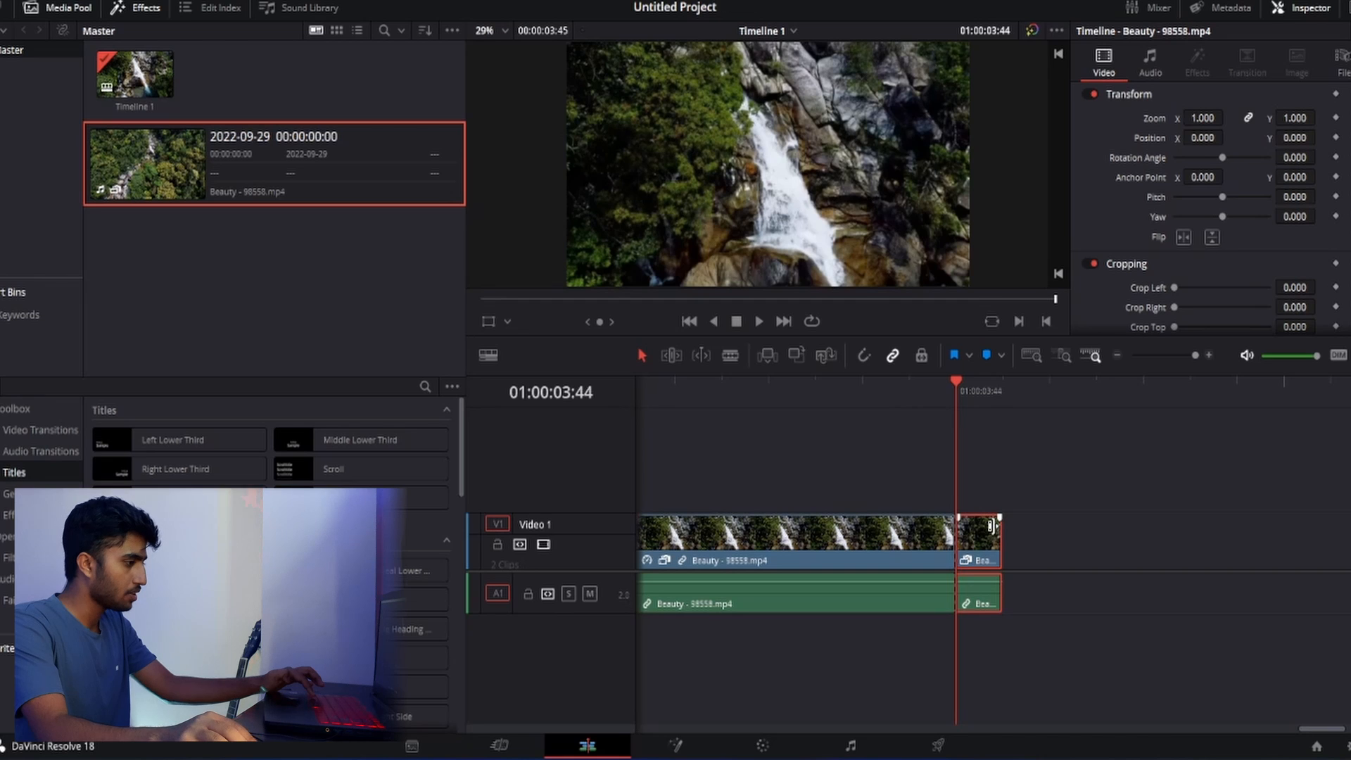
right_click(986, 545)
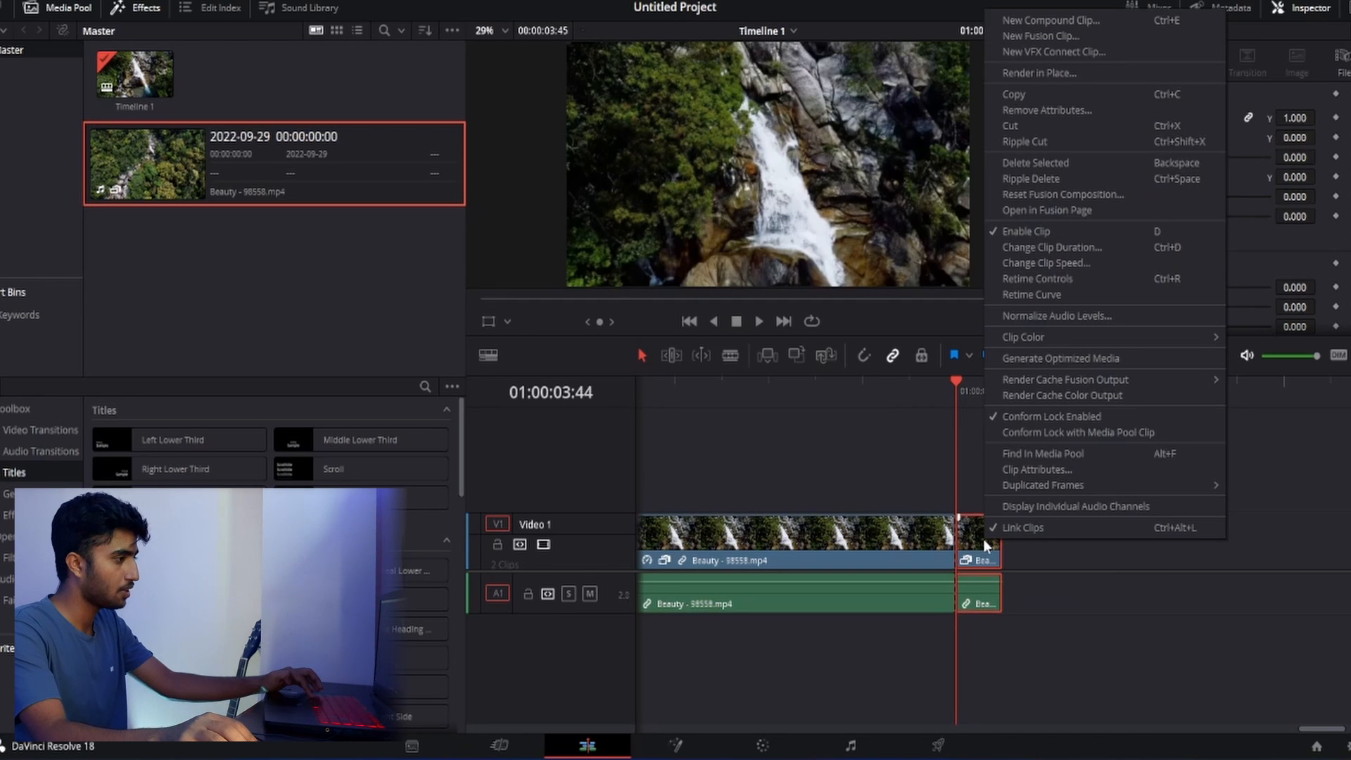
left_click(986, 544)
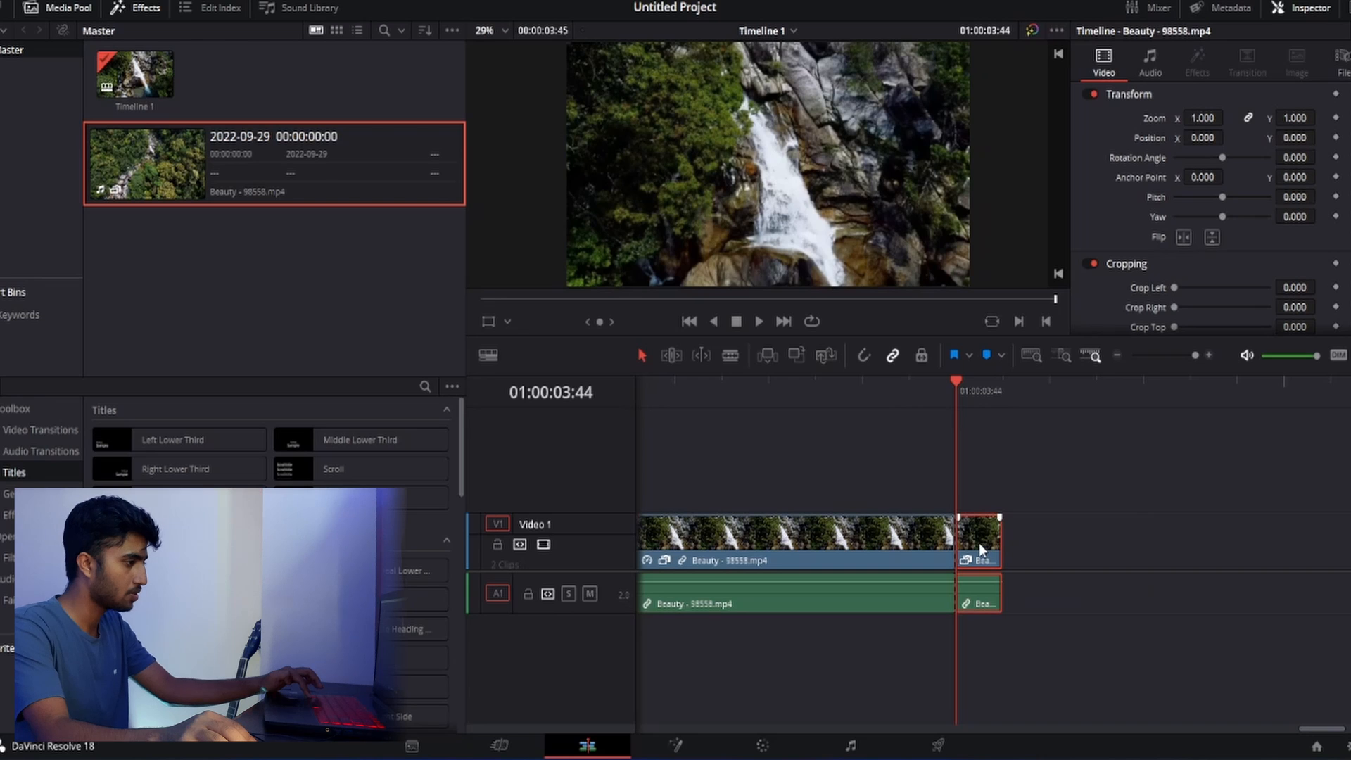
left_click_drag(986, 542, 982, 493)
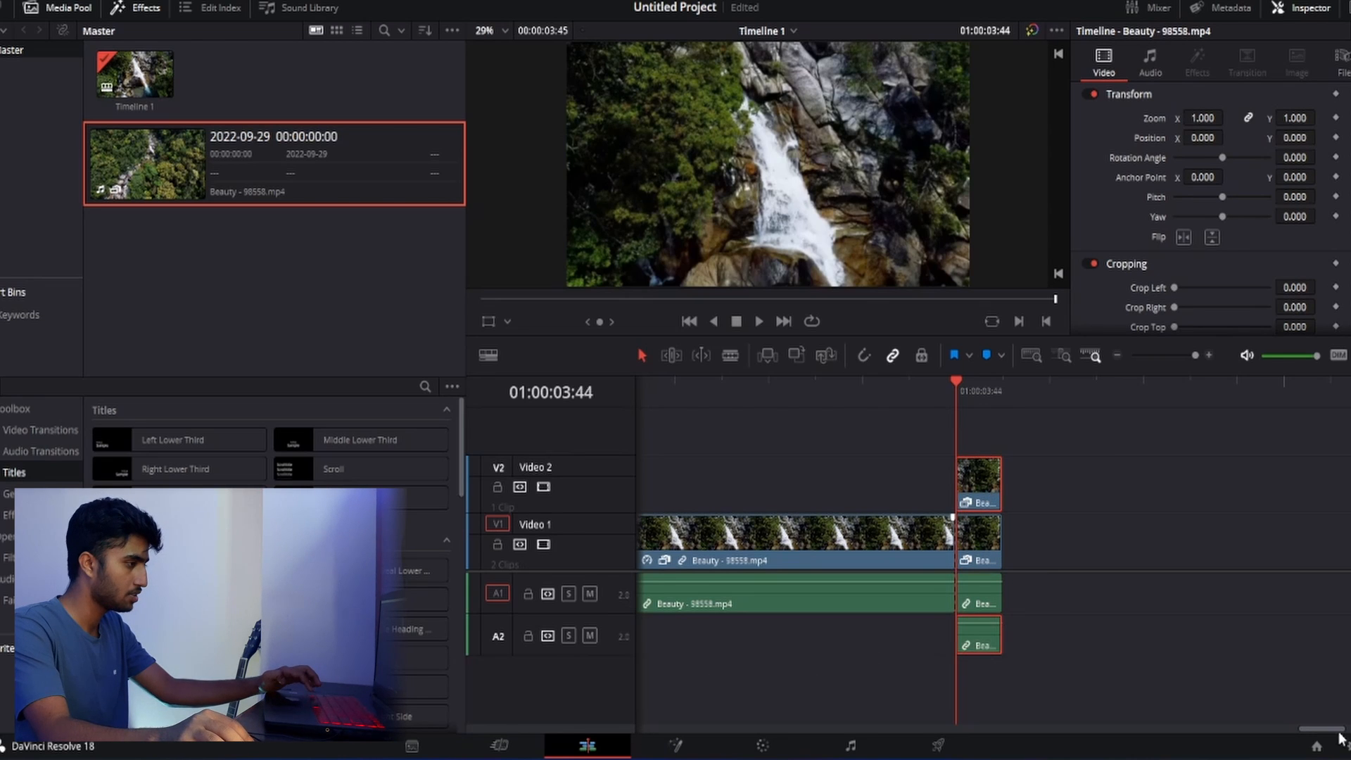
- Move the duplicated frame on Video 2 to the very start of the timeline
mouse_move(1328, 731)
left_mouse_down()
mouse_move(1301, 733)
mouse_move(1316, 734)
left_mouse_up()
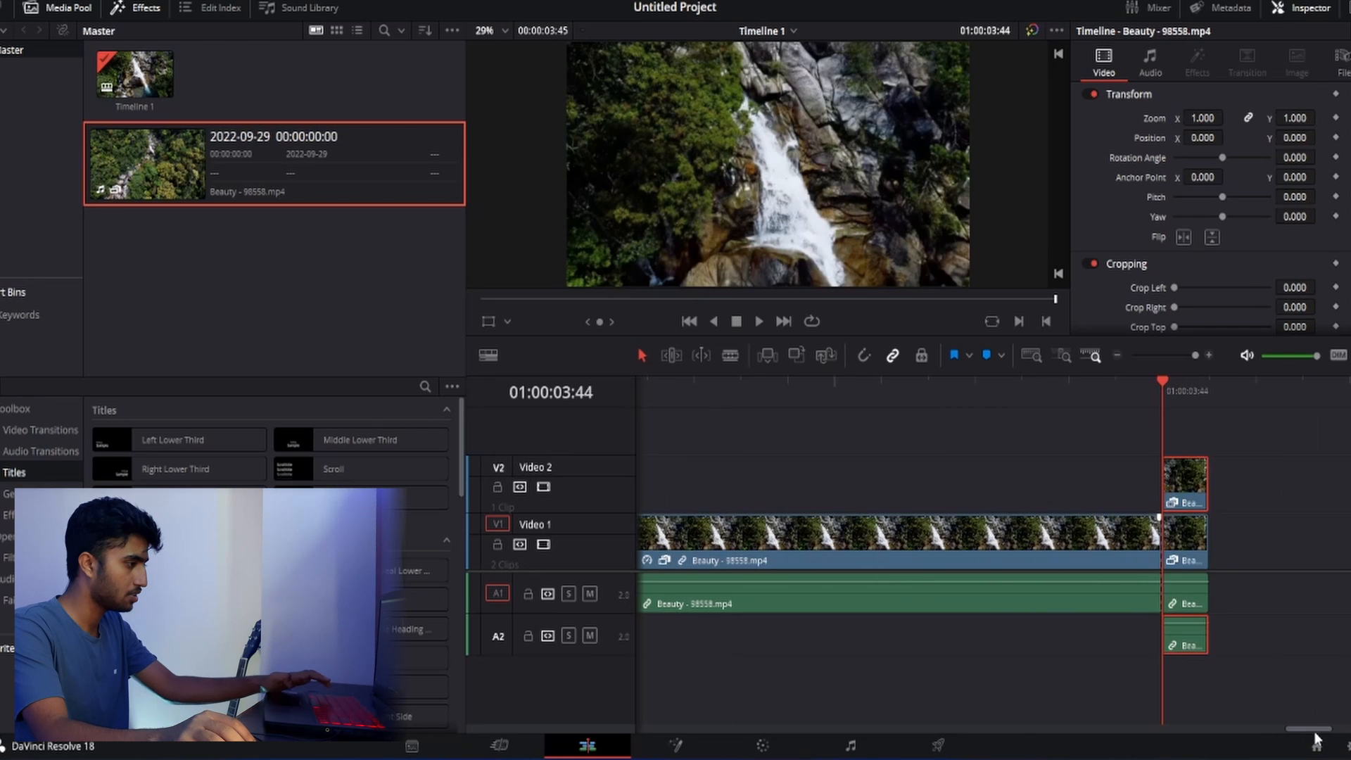
key("ctrl+minus")
key("ctrl+minus")
key("ctrl+minus")
key("ctrl+minus")
key("ctrl+minus")
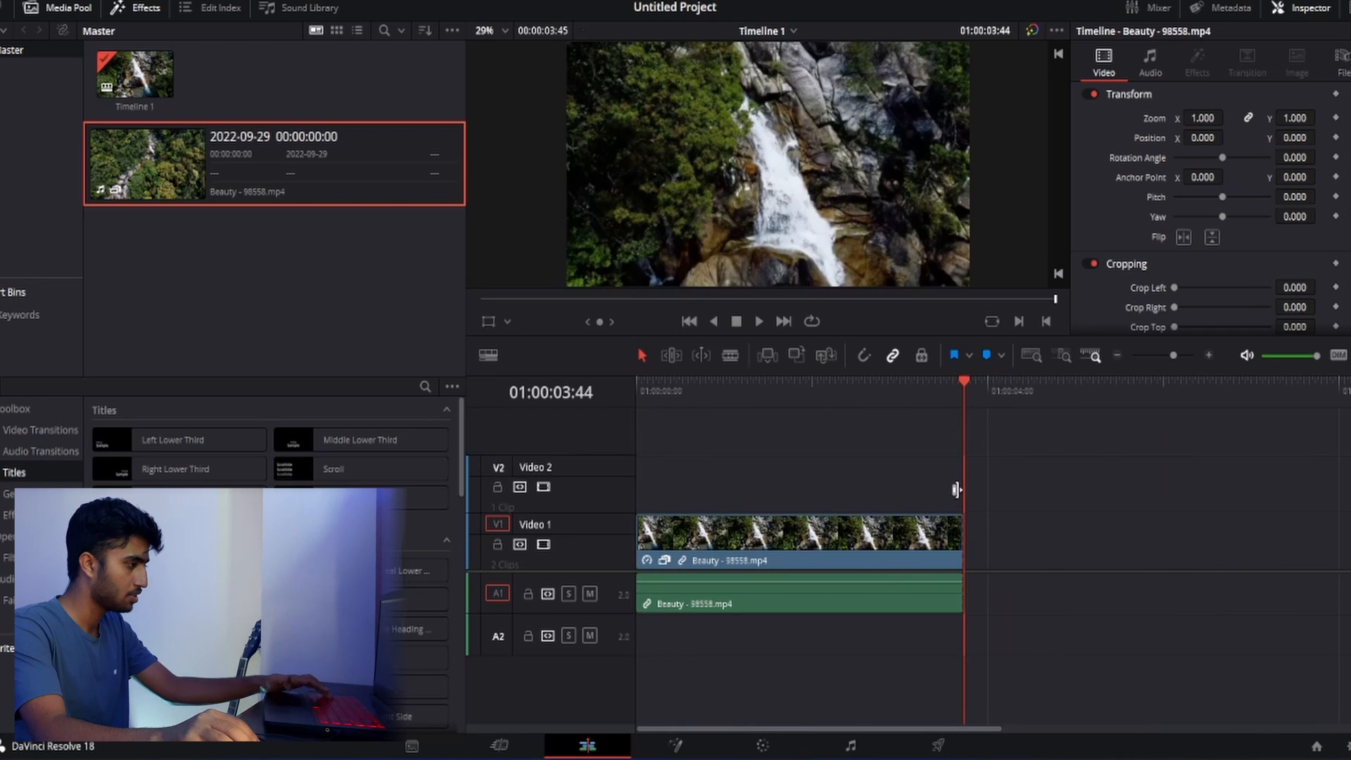
key("ctrl+minus")
key("ctrl+equal")
key("ctrl+equal")
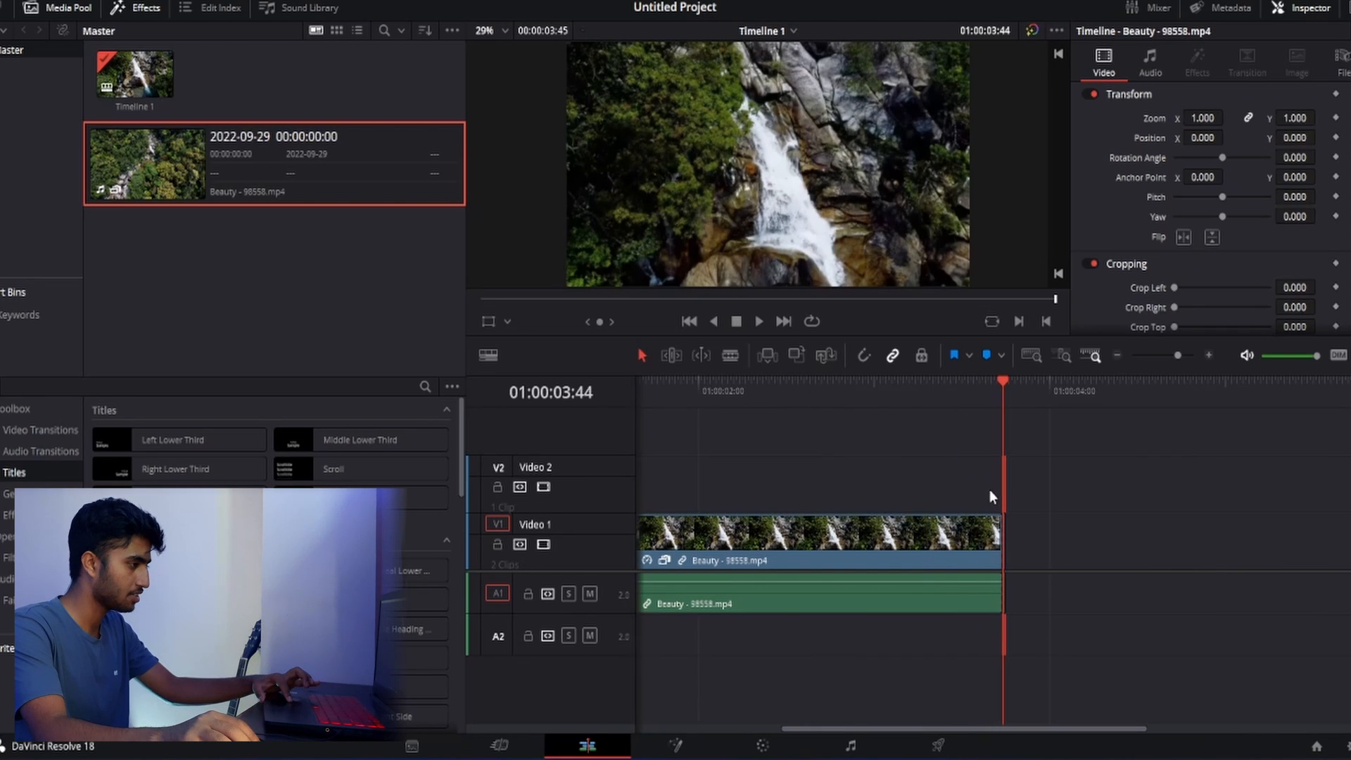
left_click_drag(1004, 479, 546, 484)
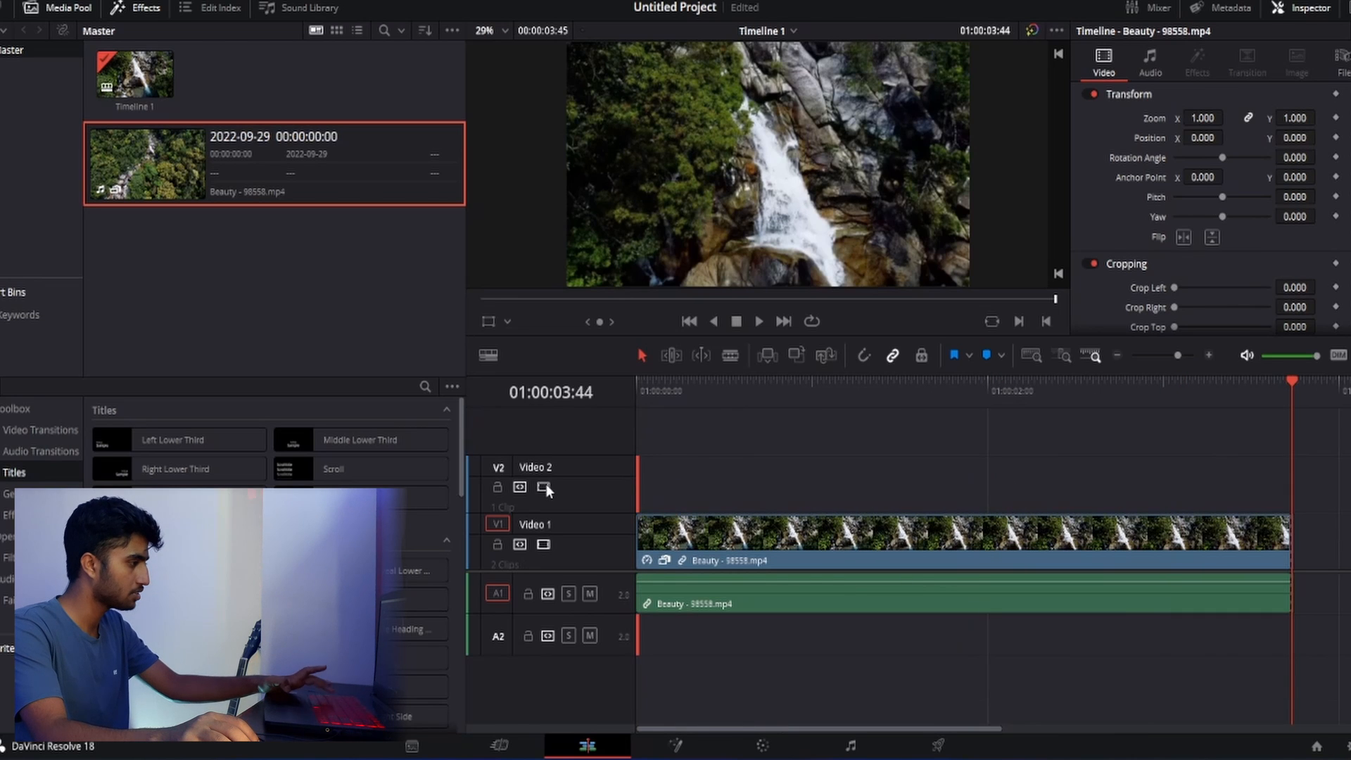
- Place the playhead at 01:00:00:00, over the duplicated frame at the timeline start
key("ctrl+minus")
key("ctrl+minus")
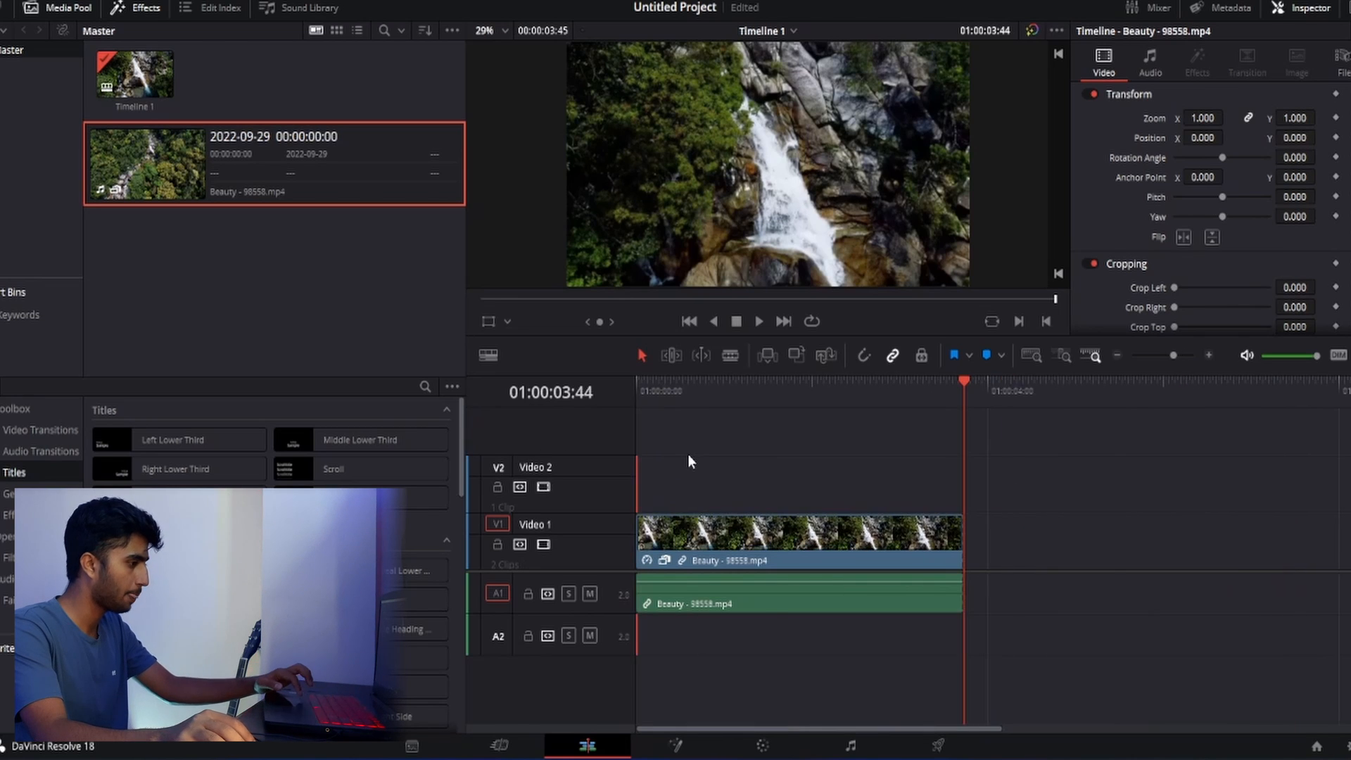
key("ctrl+equal")
key("ctrl+equal")
key("ctrl+equal")
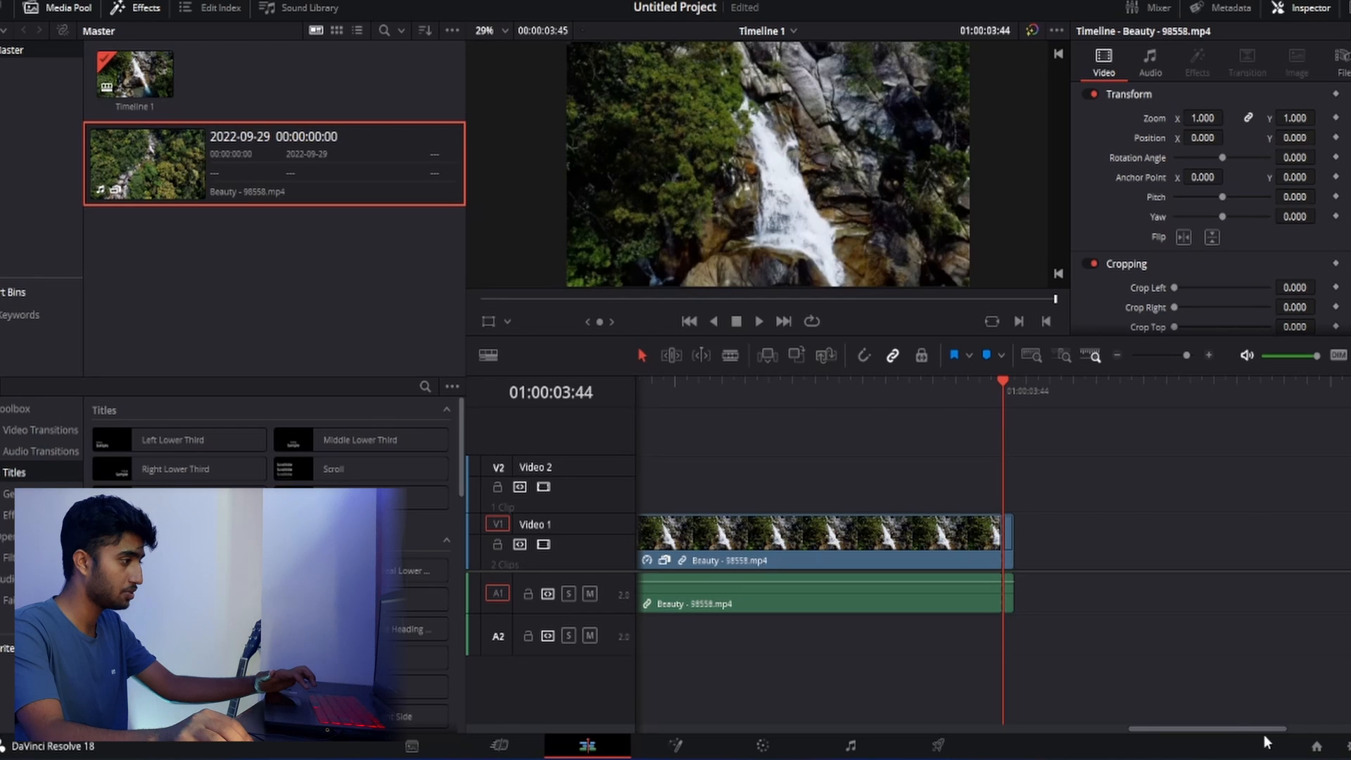
left_click_drag(1277, 728, 542, 748)
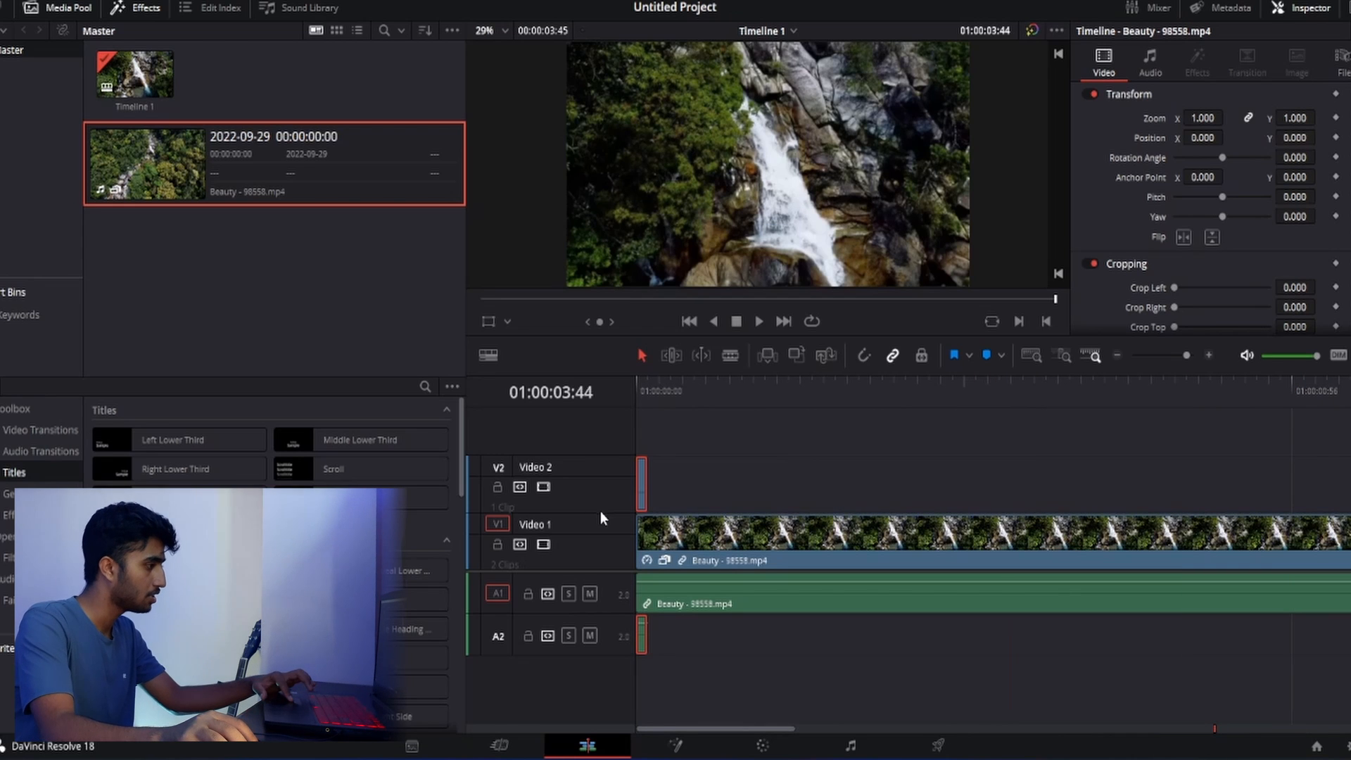
left_click(649, 390)
left_click_drag(649, 390, 636, 394)
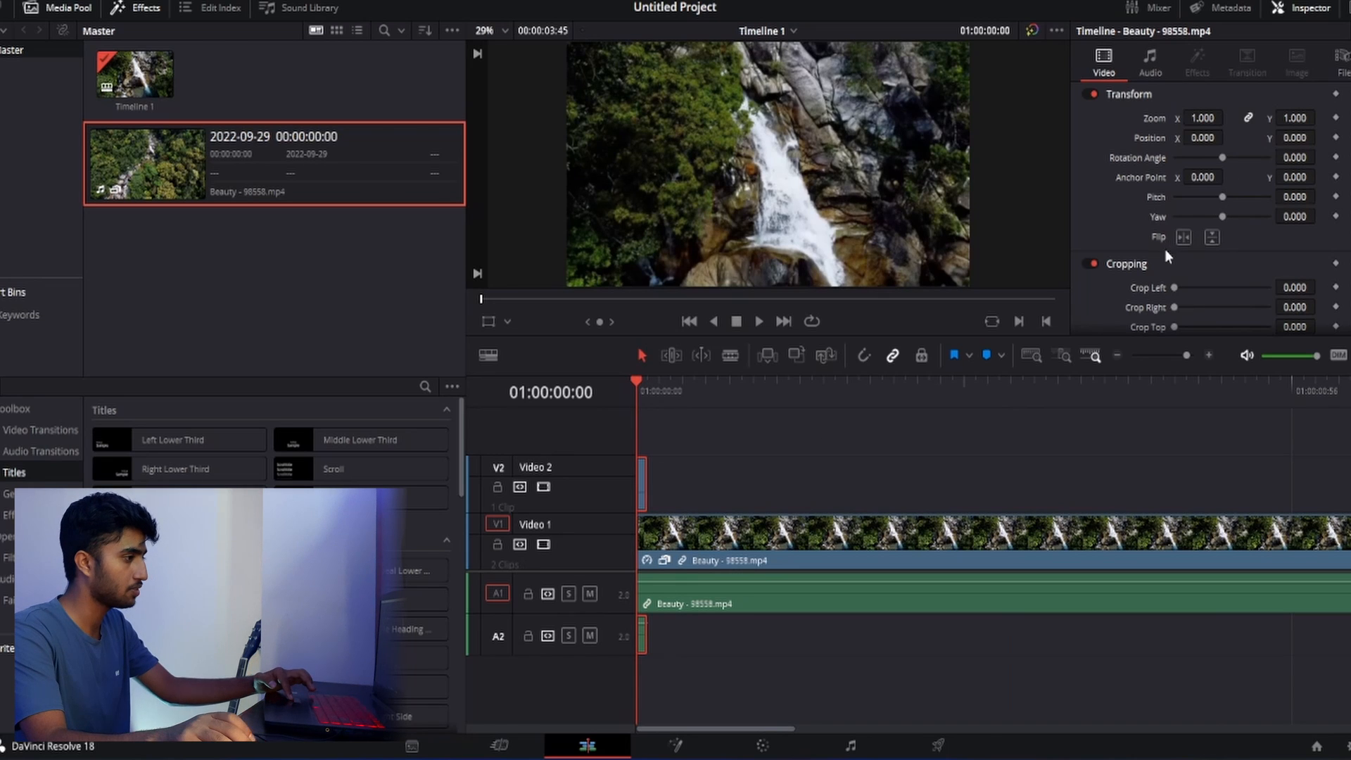
- Try the Video 2 frame's opacity at 32.82 and restore it to 100
scroll(1165, 249, "down", 5)
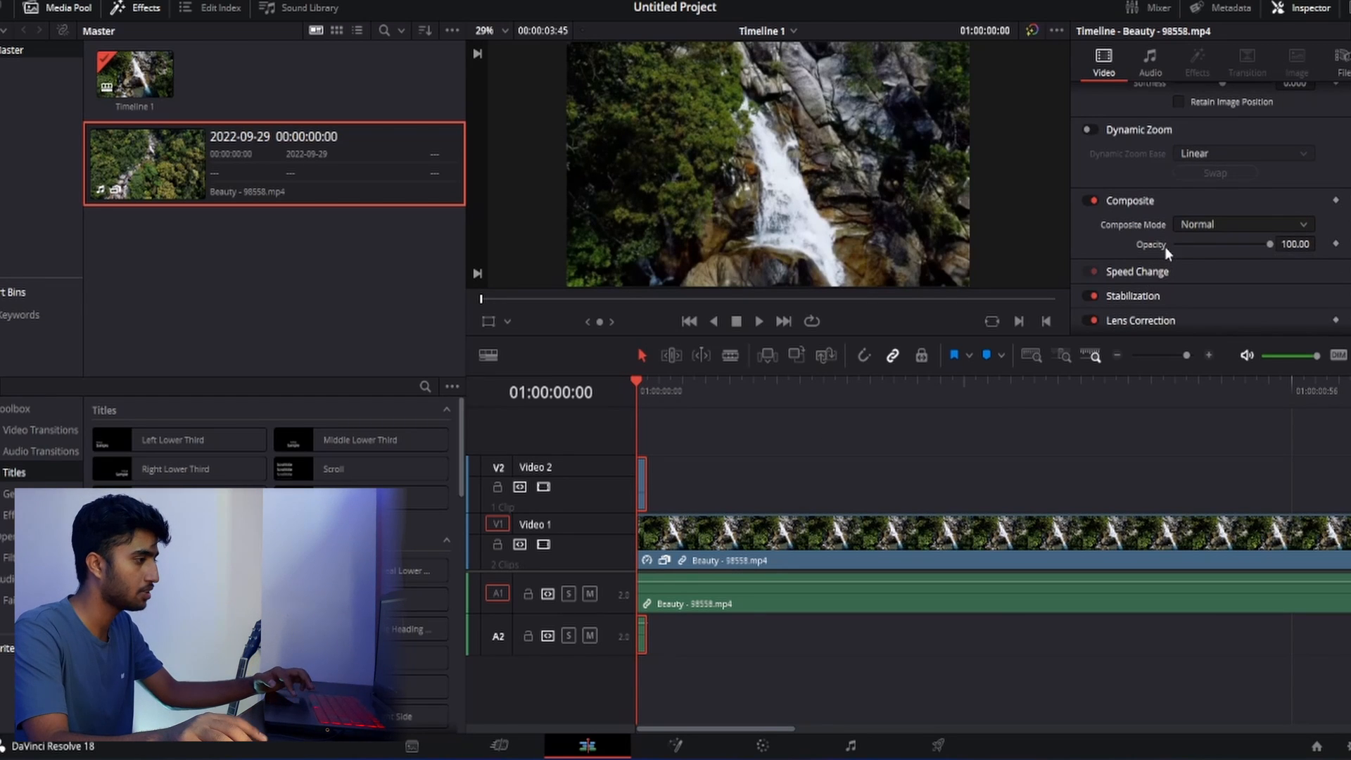
left_click(1156, 272)
left_click(1155, 272)
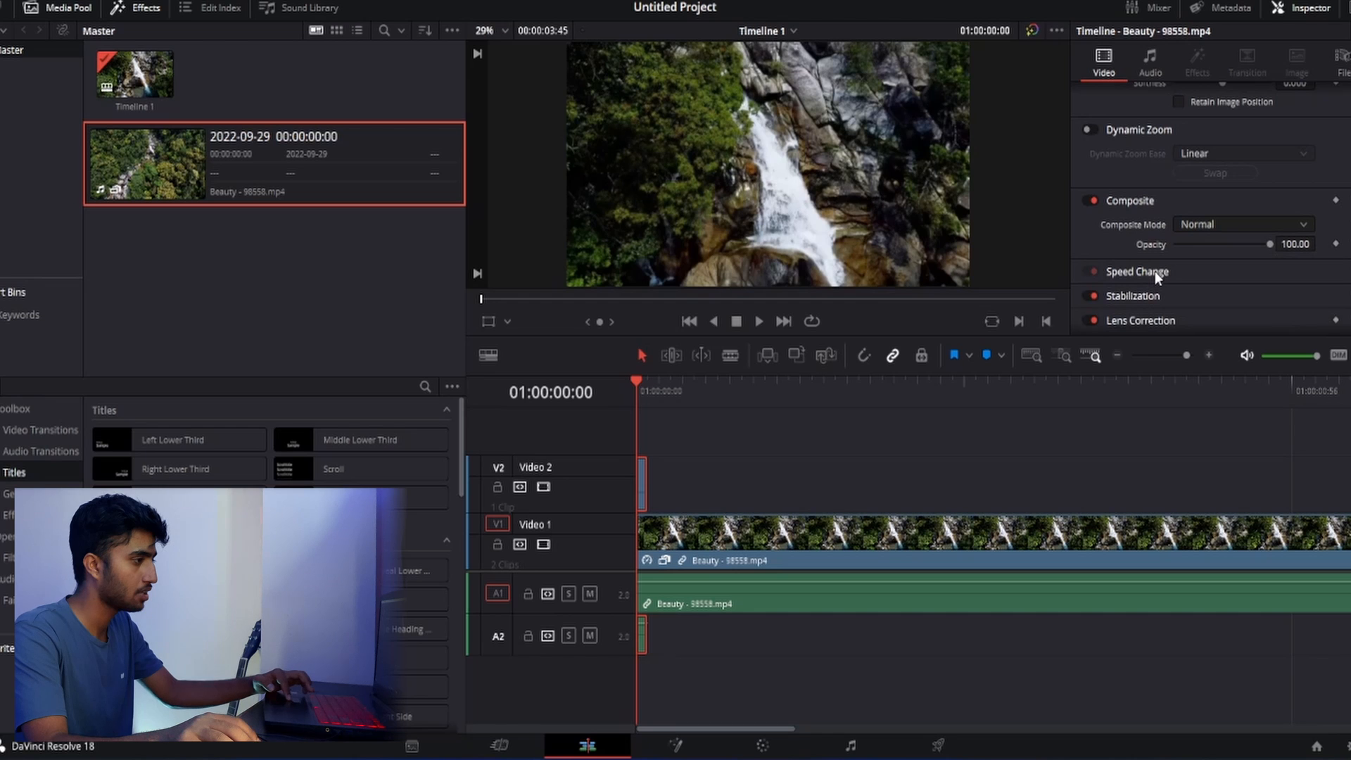
left_click_drag(1271, 244, 1205, 242)
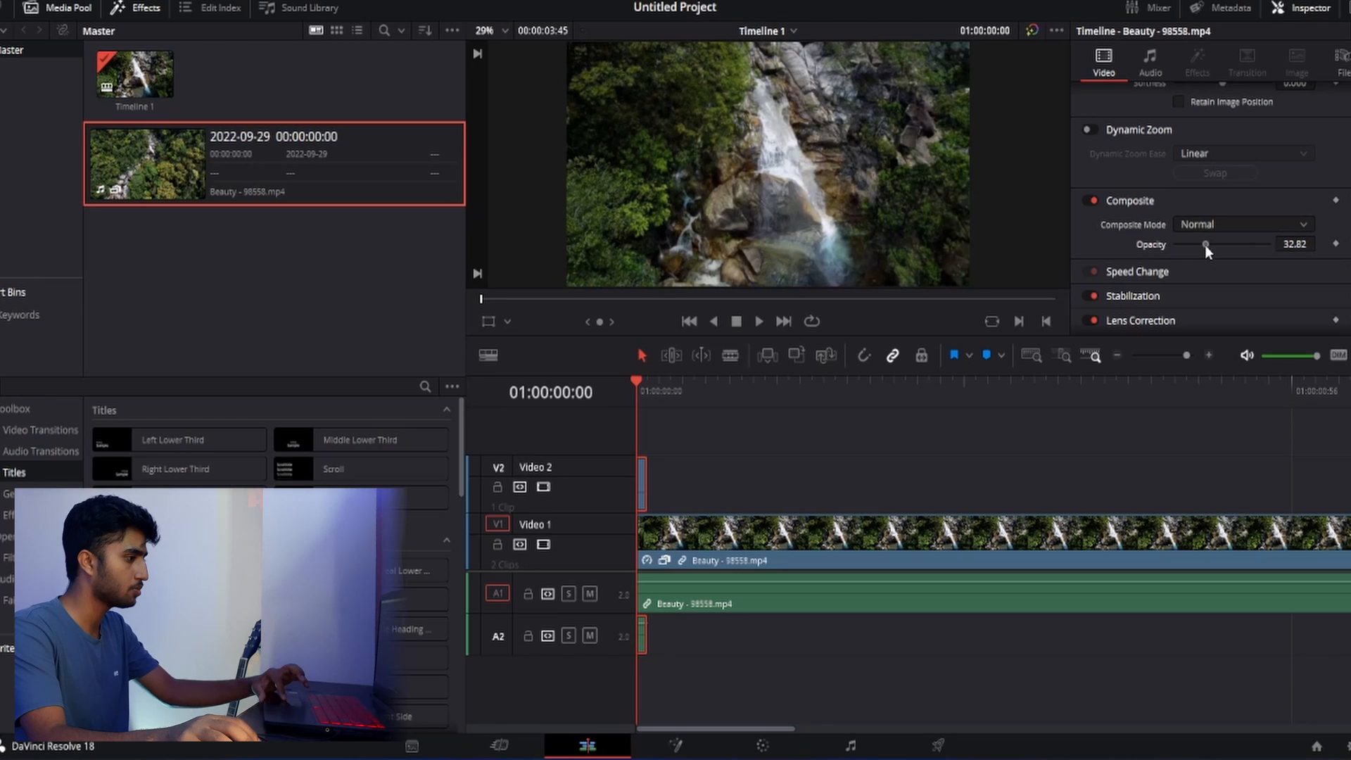
left_click(1058, 546)
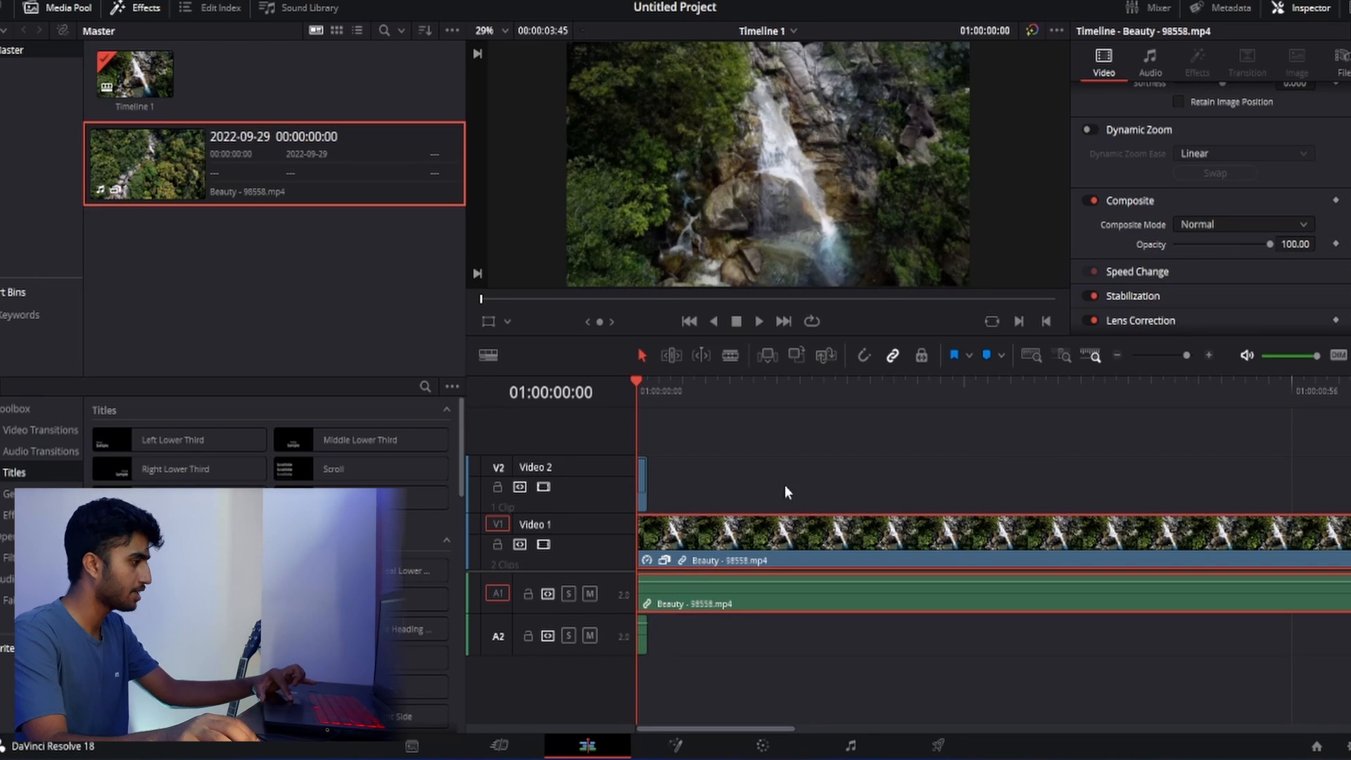
left_click(643, 487)
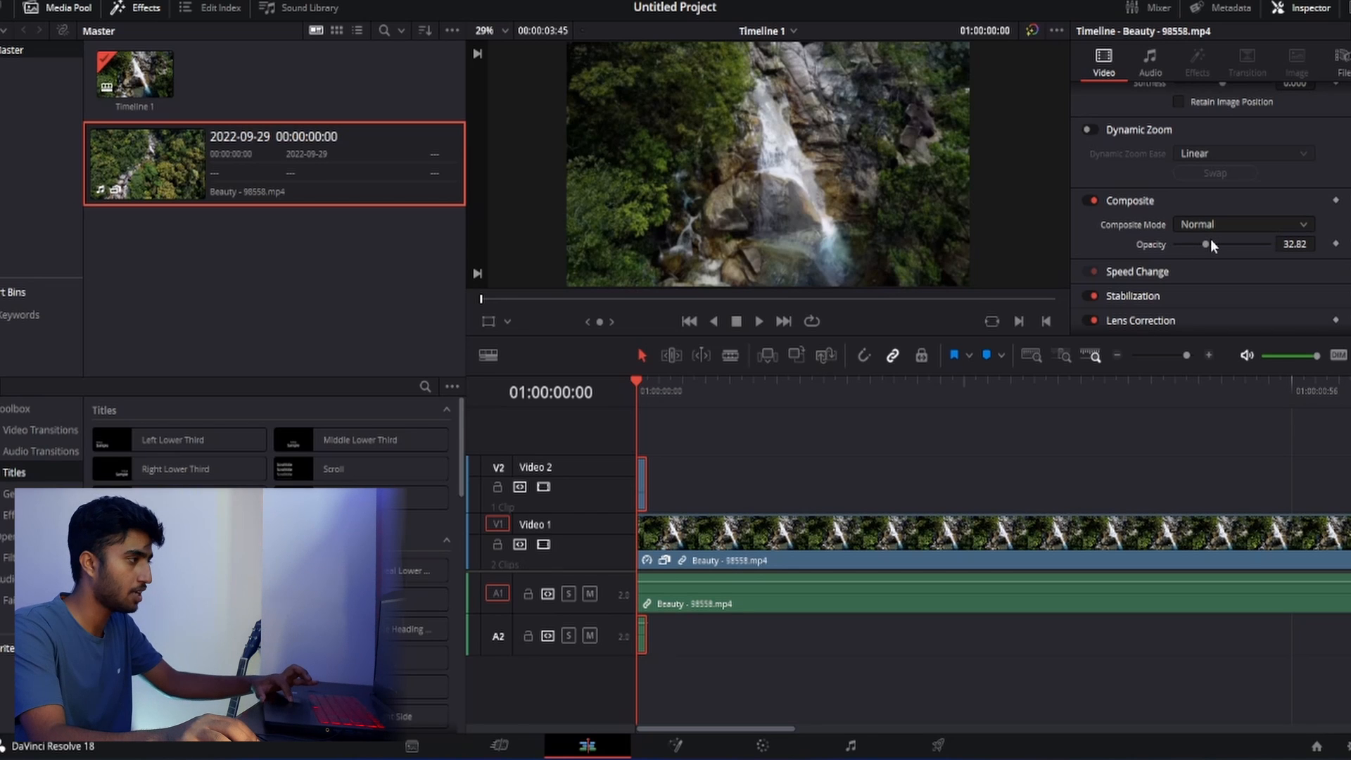
left_click_drag(1210, 238, 1314, 255)
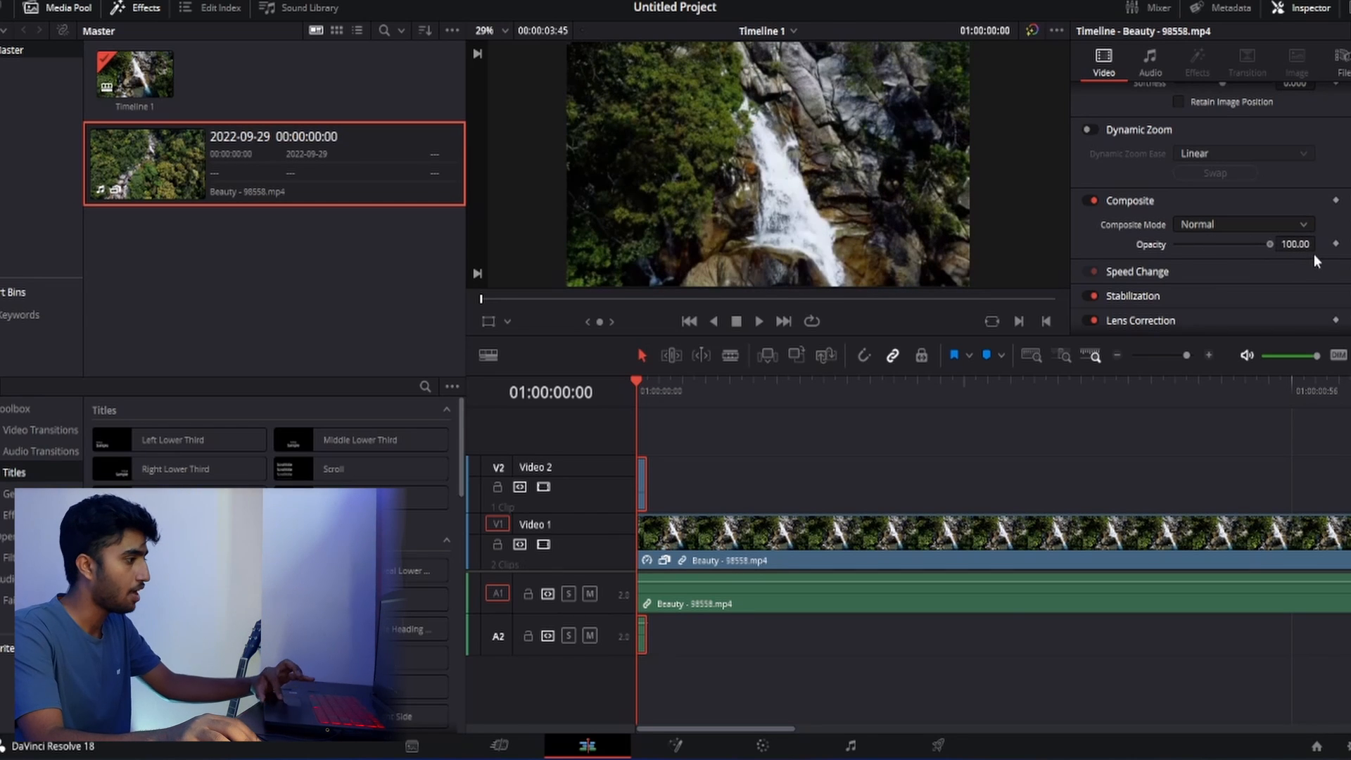
- Set the opacity of the overlaid frame on Video 2 to 24.43
left_click(962, 556)
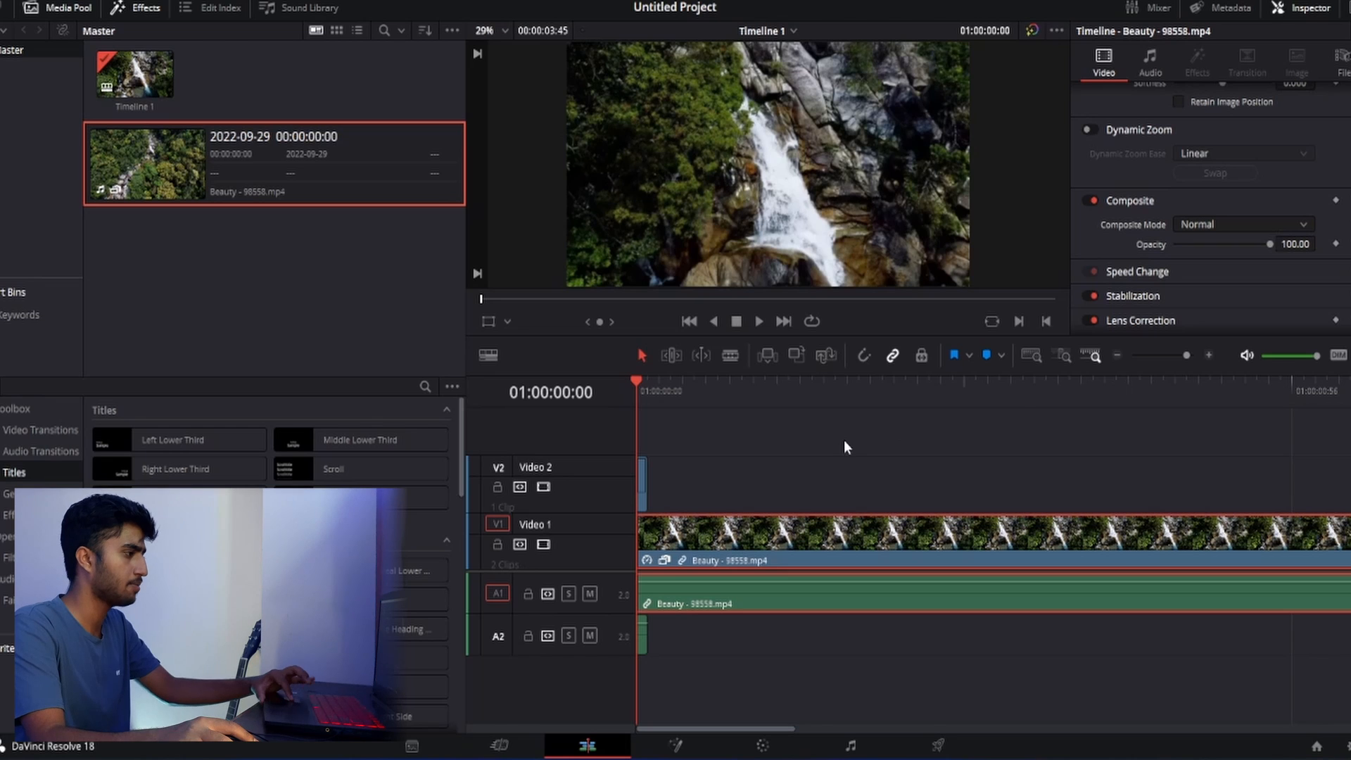
left_click(640, 474)
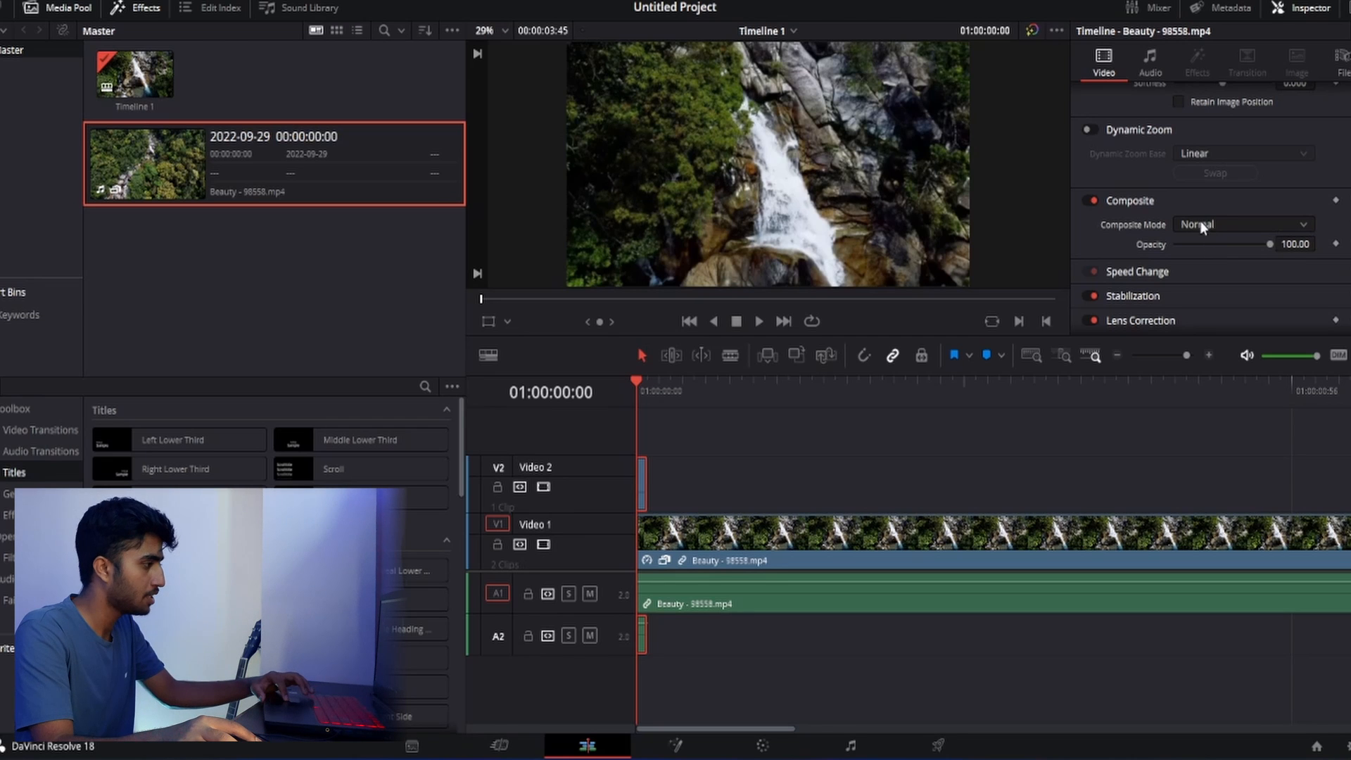
mouse_move(1219, 246)
left_mouse_down()
mouse_move(1251, 250)
mouse_move(1197, 249)
left_mouse_up()
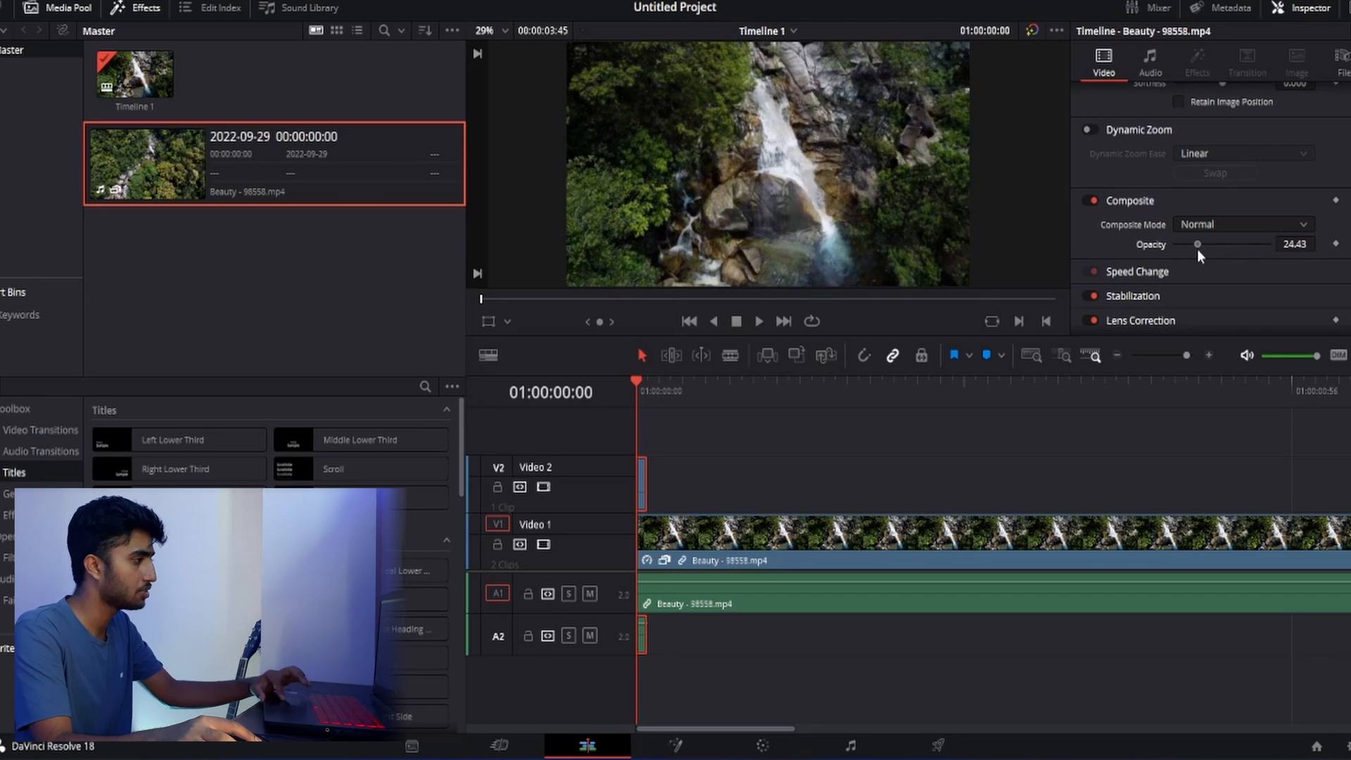
- Add Zoom and Position keyframes to the main Video 1 clip at 01:00:00:00
left_click(936, 534)
scroll(1269, 141, "up", 5)
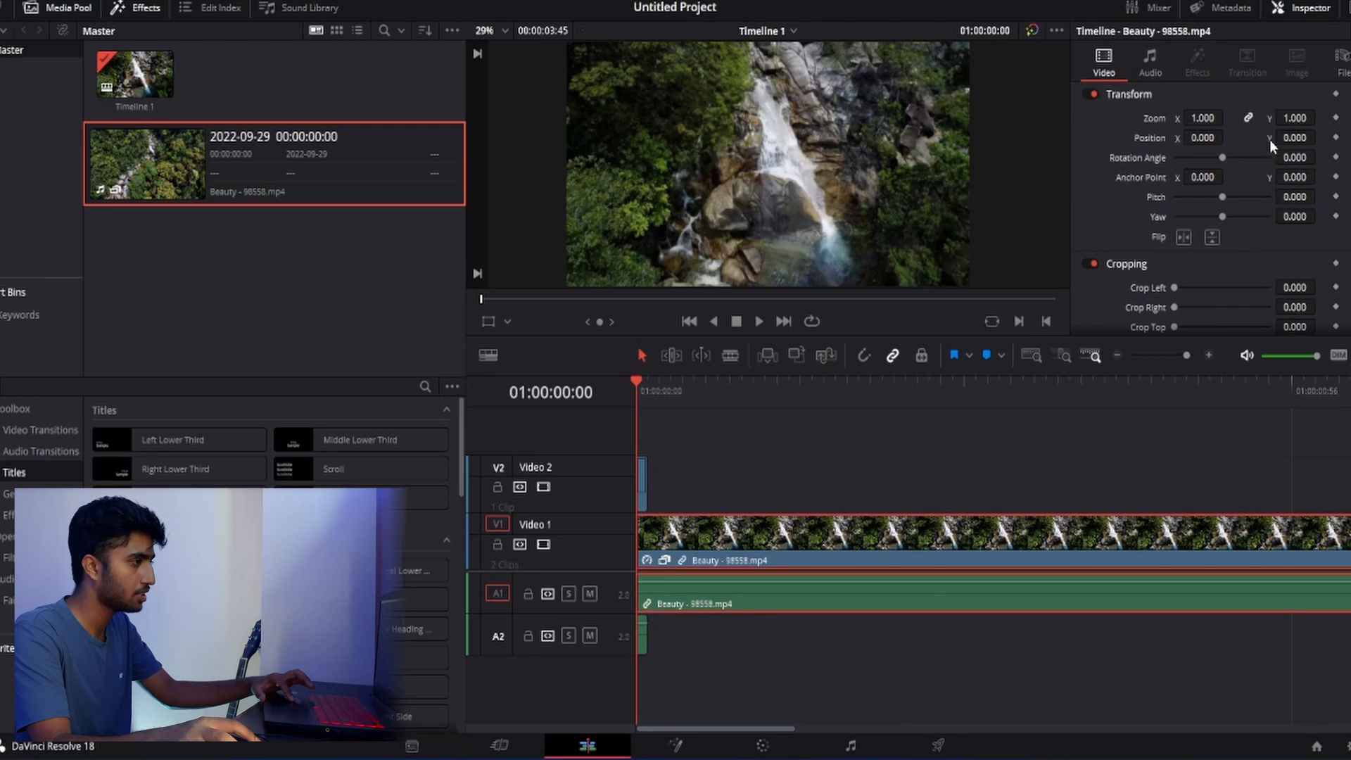
left_click(1335, 118)
left_click(1336, 138)
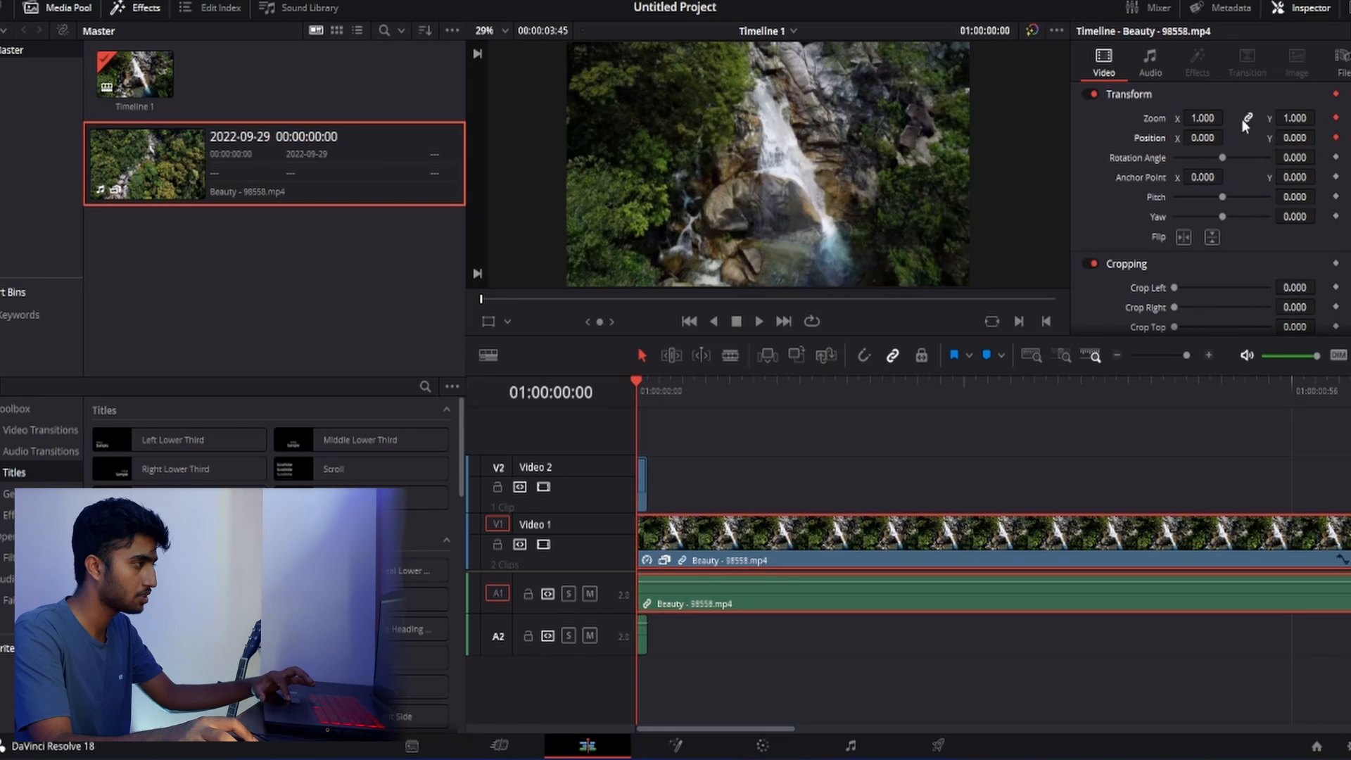
- Match the main clip to the overlaid frame with zoom 1.690, position X 8.000 and position Y -81.000
left_click_drag(1208, 120, 1228, 117)
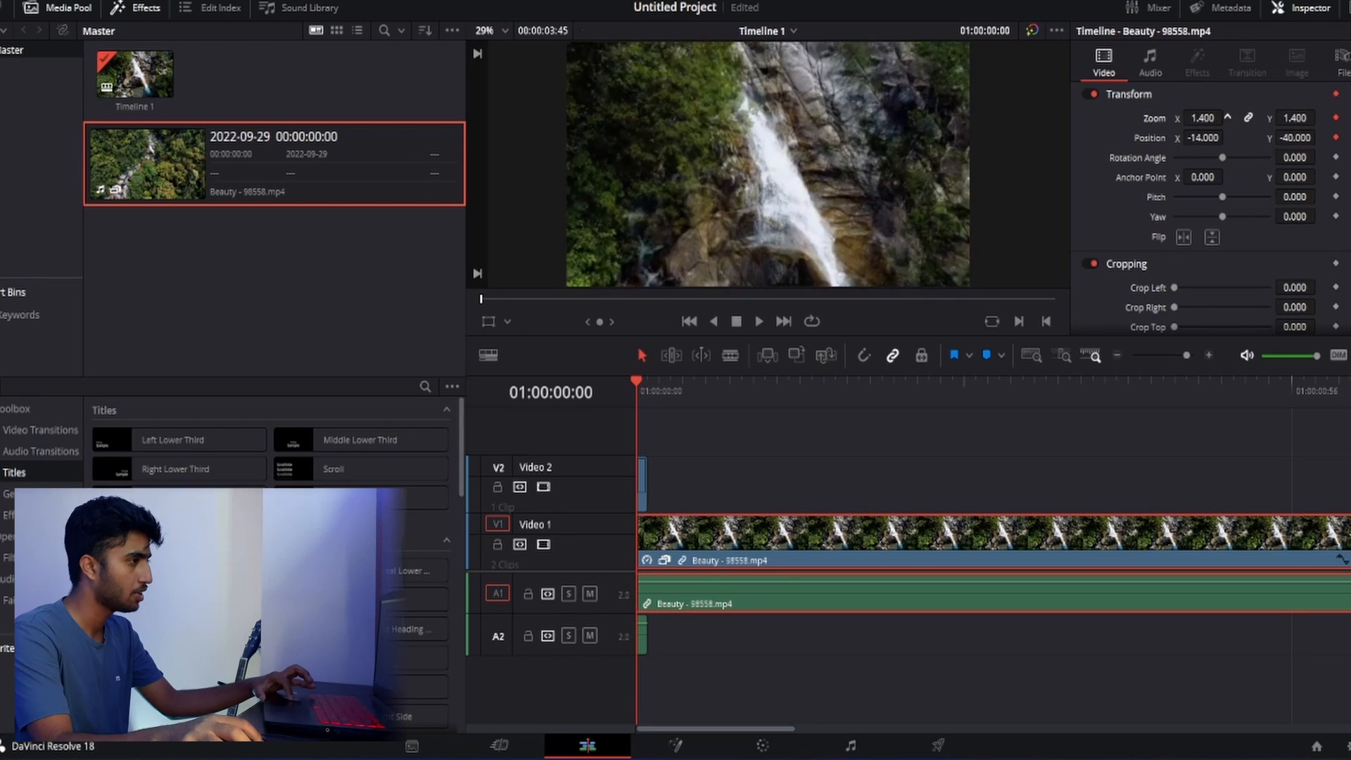
left_click_drag(1297, 136, 1320, 137)
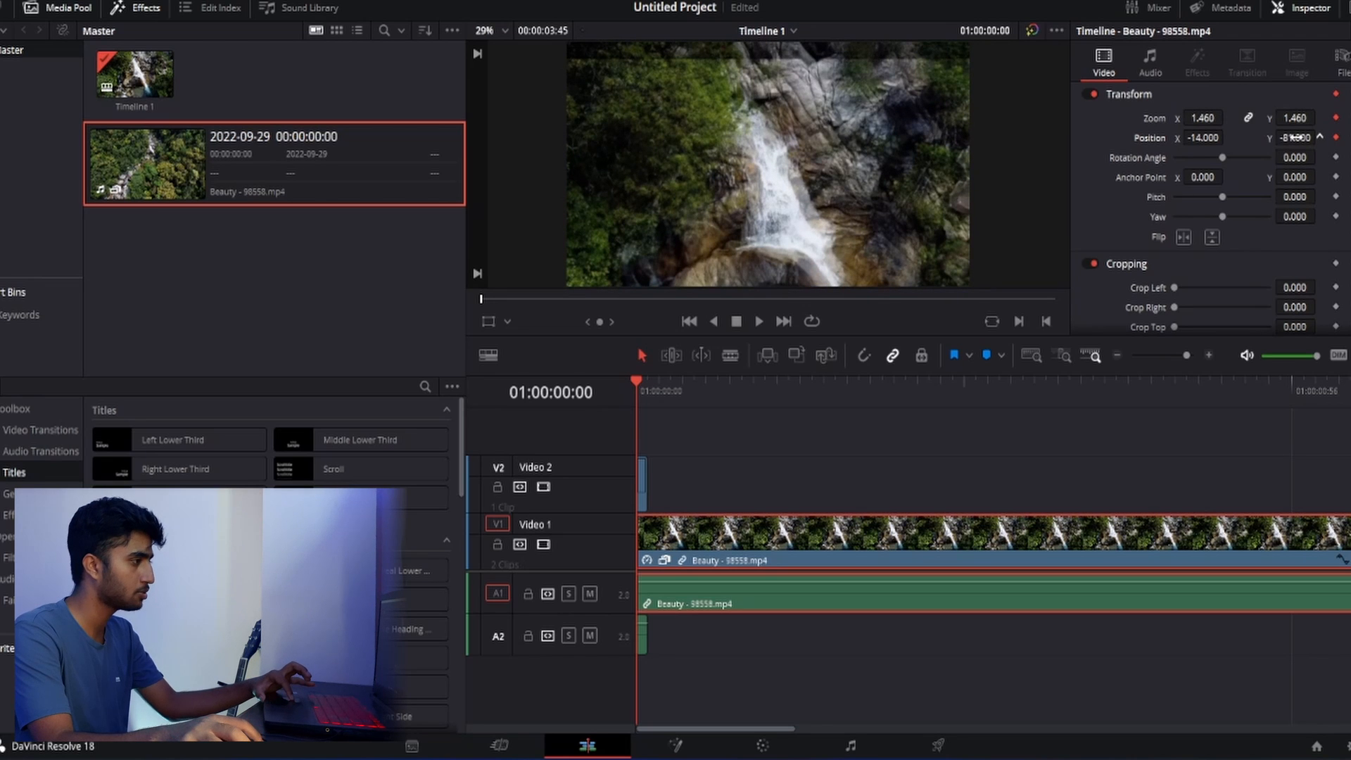
left_click_drag(1214, 118, 1228, 118)
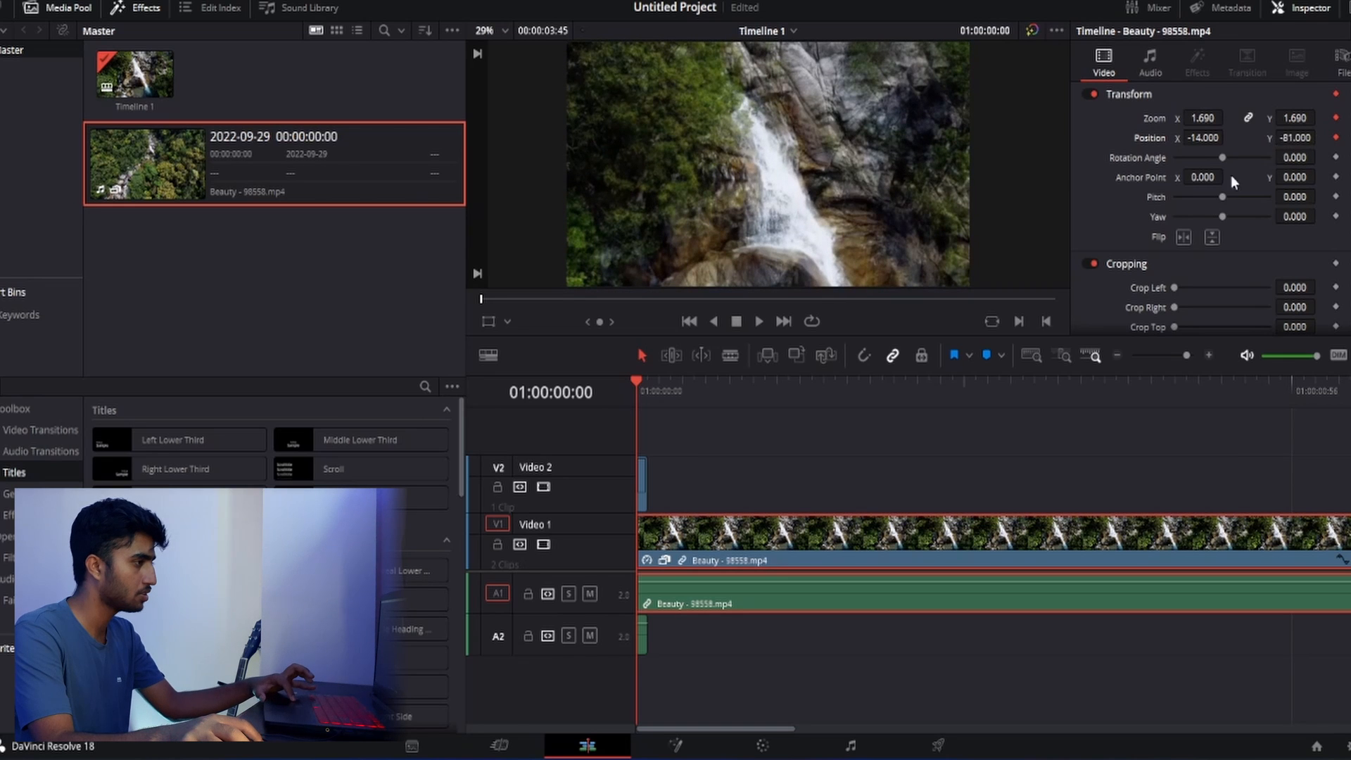
left_click_drag(1190, 138, 1201, 139)
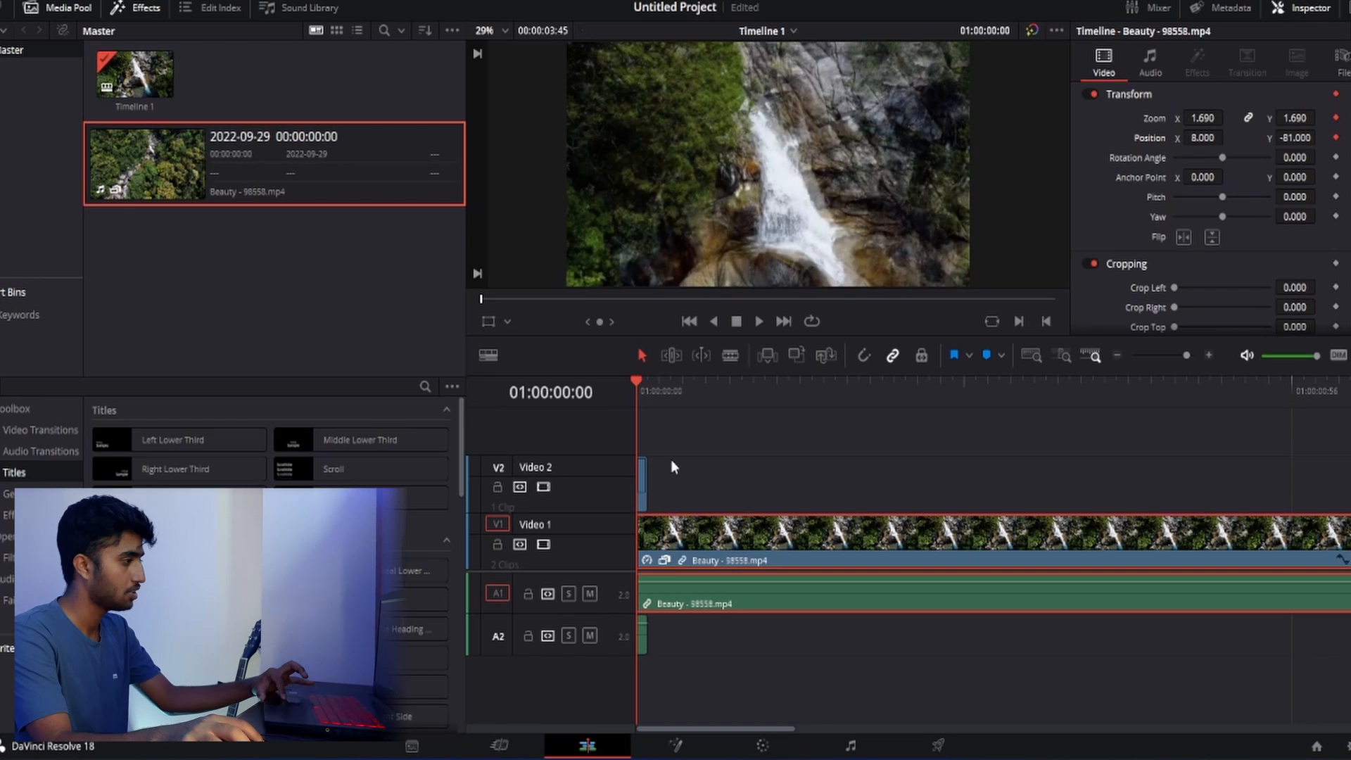
- Disable the Video 2 track to hide the overlaid reference frame
left_click(642, 484)
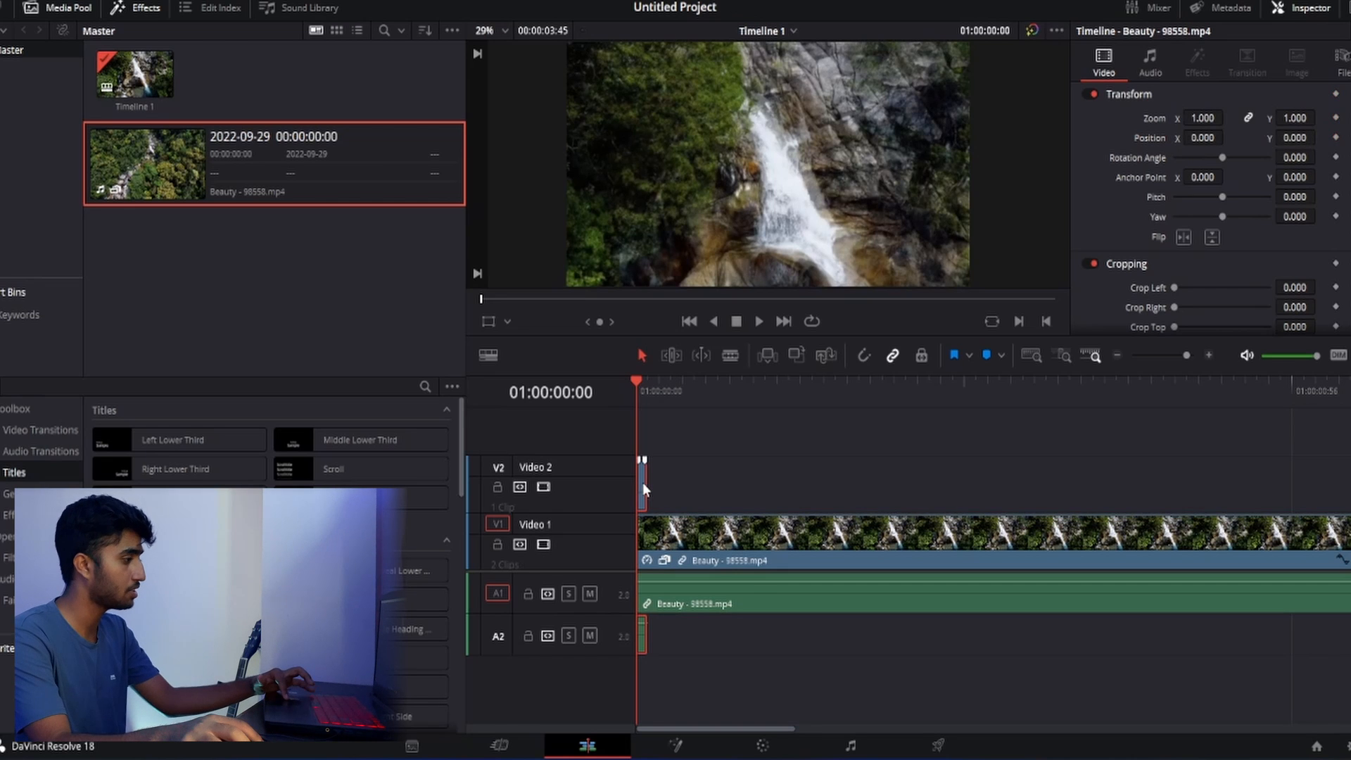
left_click(543, 487)
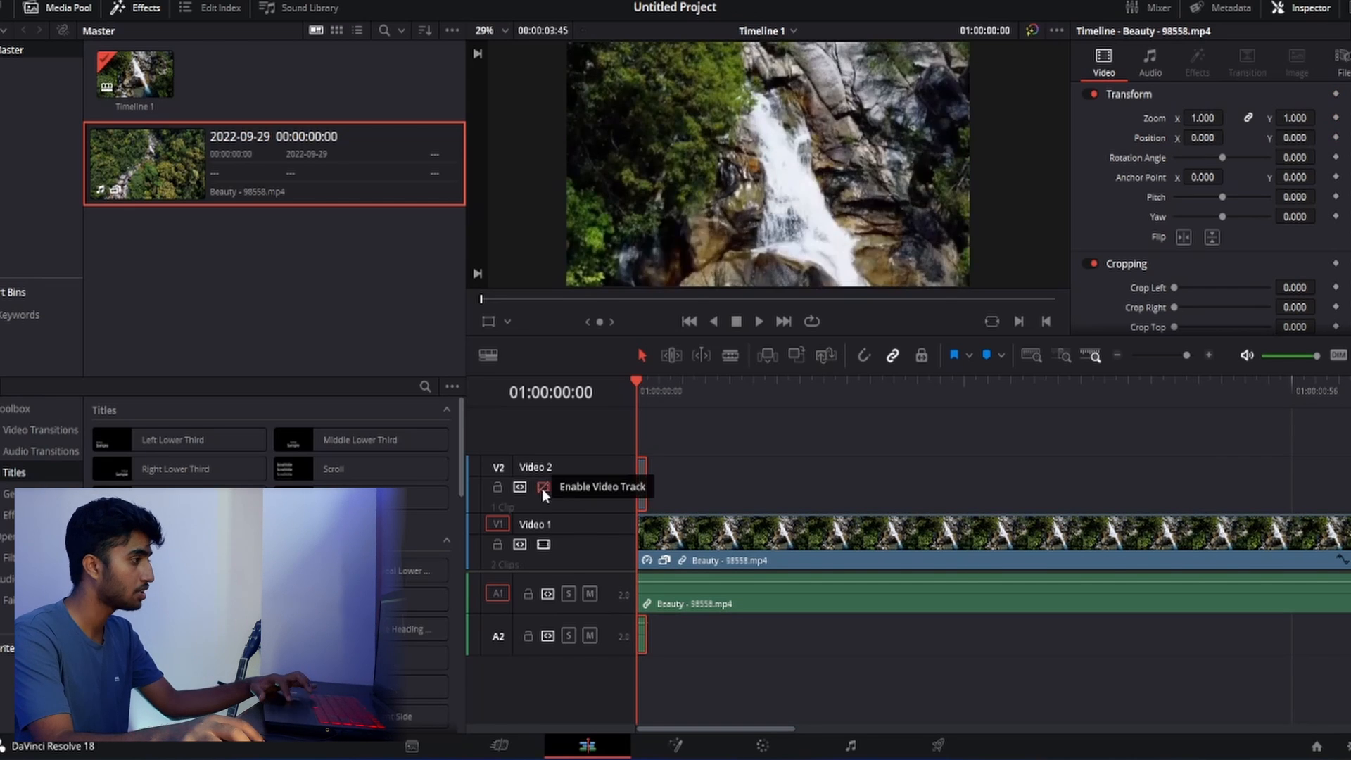
- Add Zoom and Position keyframes to the main Video 1 clip at 01:00:03:44
left_click(727, 558)
mouse_move(644, 440)
left_mouse_down()
mouse_move(1339, 438)
mouse_move(655, 426)
left_mouse_up()
scroll(666, 499, "down", 3)
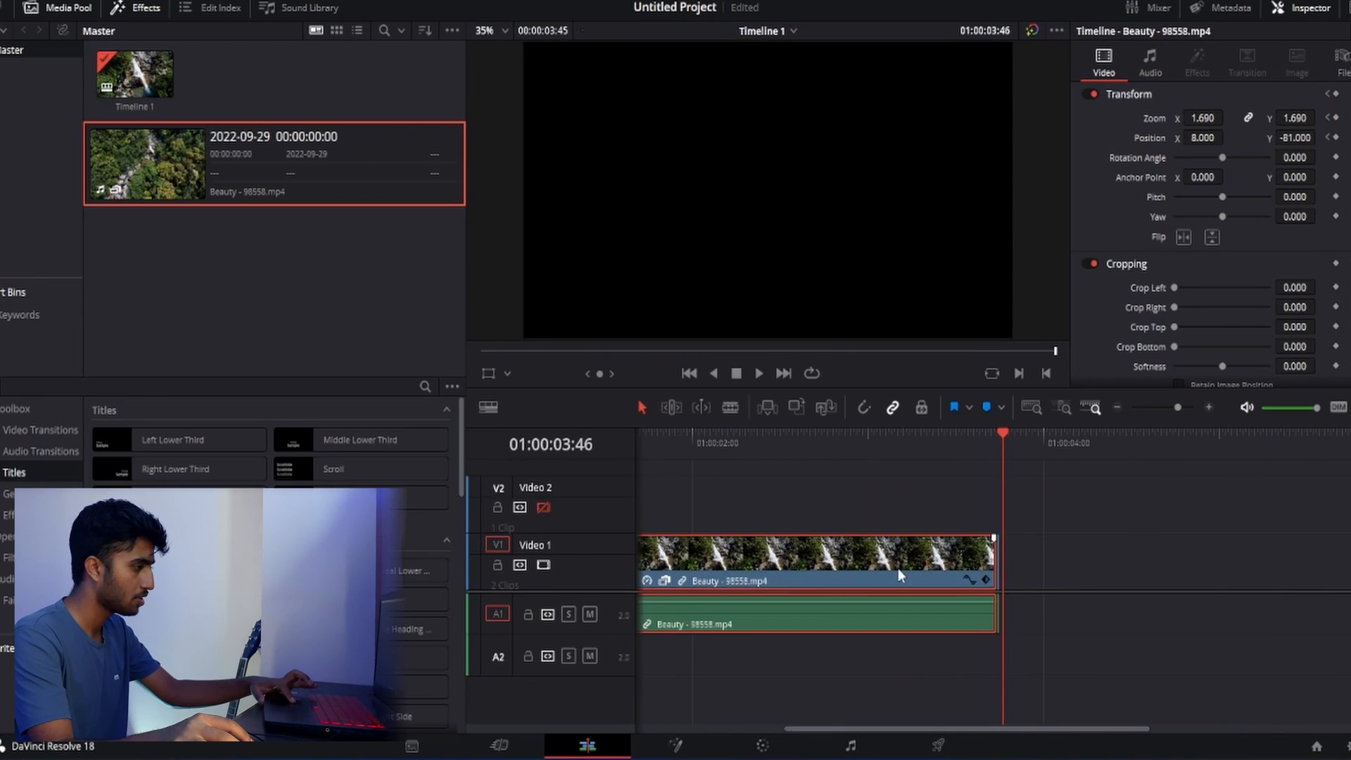
left_click_drag(1003, 435, 997, 435)
left_click(1335, 117)
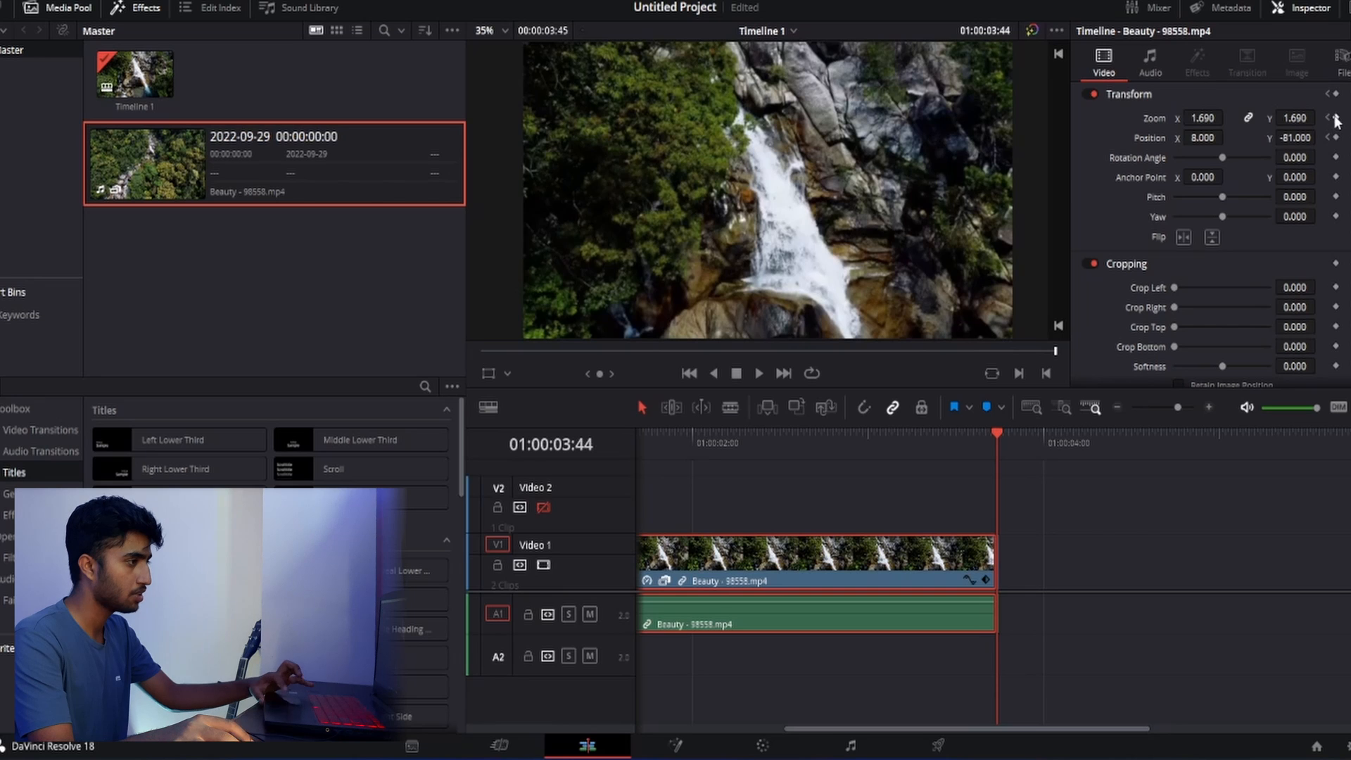
left_click(1336, 137)
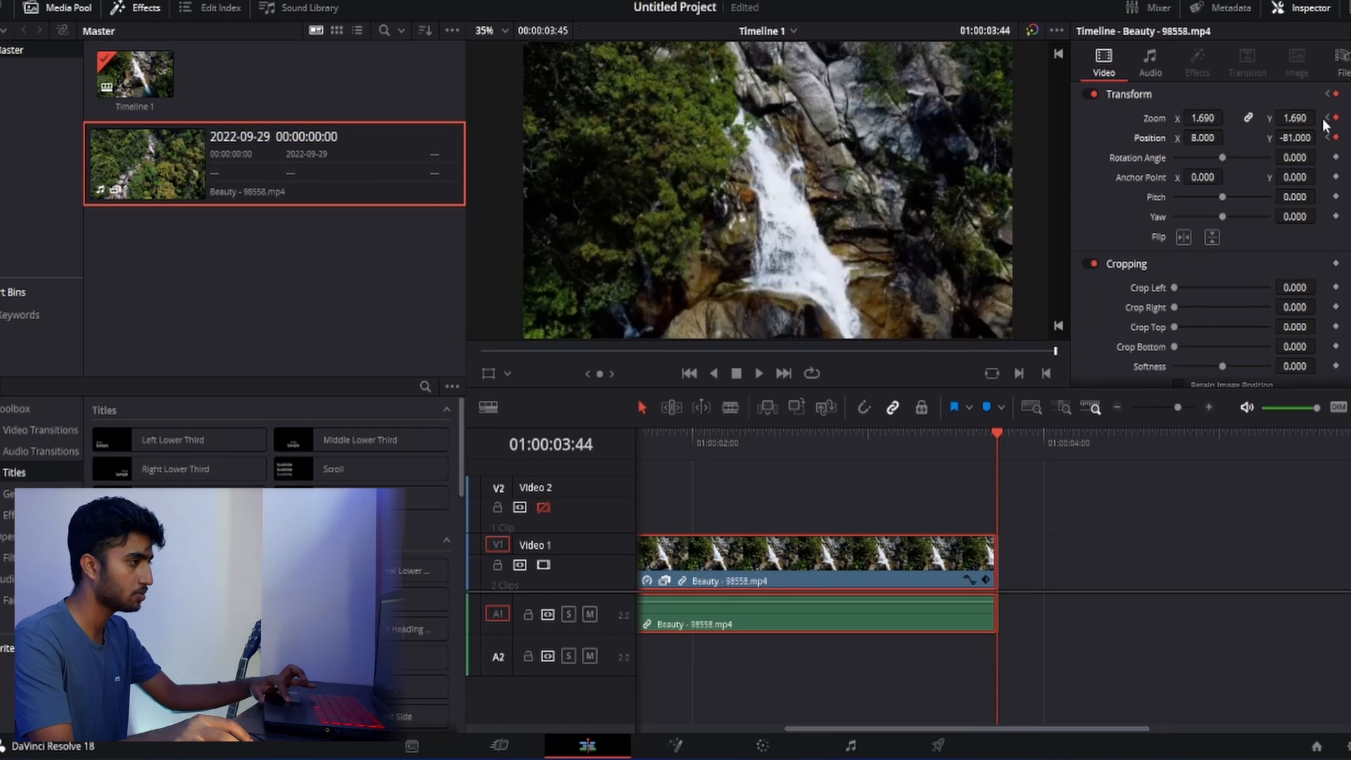
- Set the main Video 1 clip's ending keyframes at 01:00:03:44 to zoom 1.000 and return position X and Y to their defaults
key("ctrl+s")
mouse_move(1295, 118)
left_mouse_down()
mouse_move(1239, 119)
mouse_move(1300, 118)
left_mouse_up()
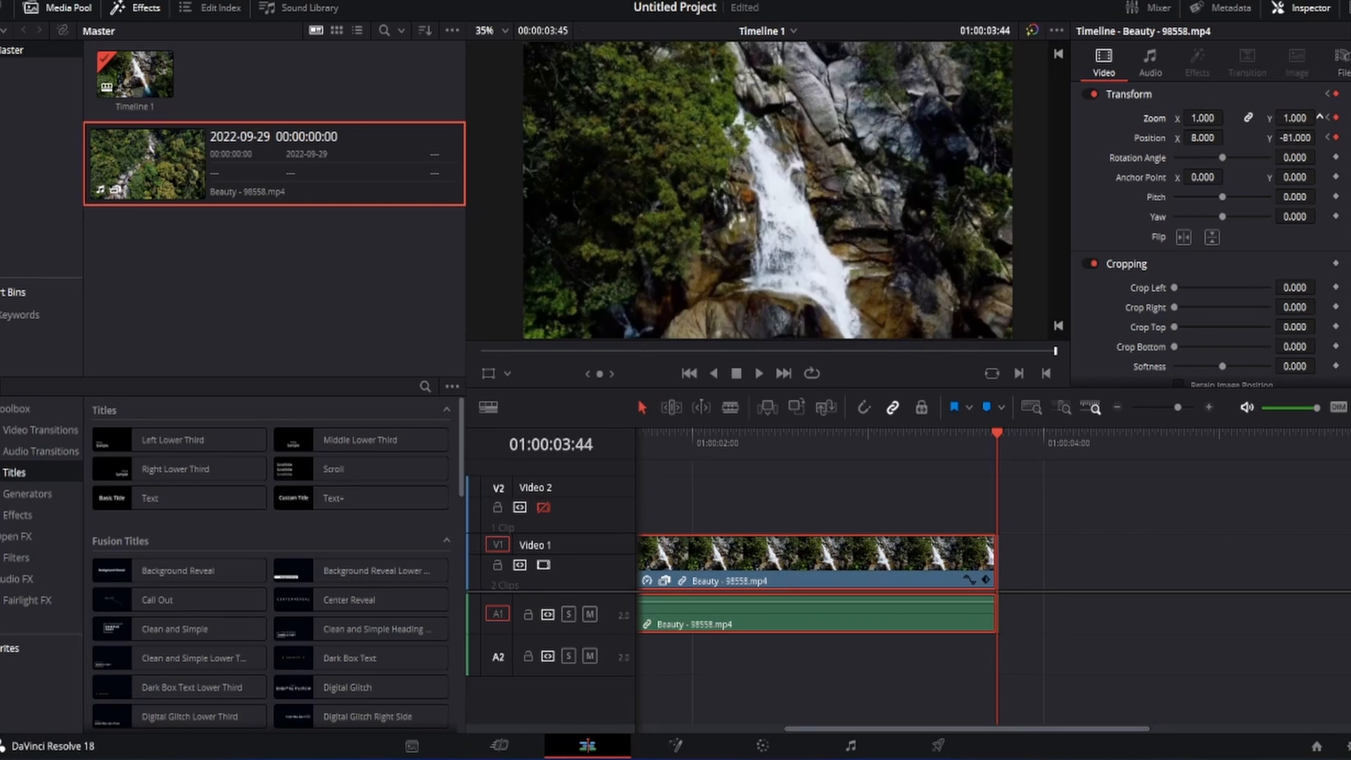
left_click_drag(1213, 142, 1228, 137)
left_click_drag(1310, 138, 1320, 138)
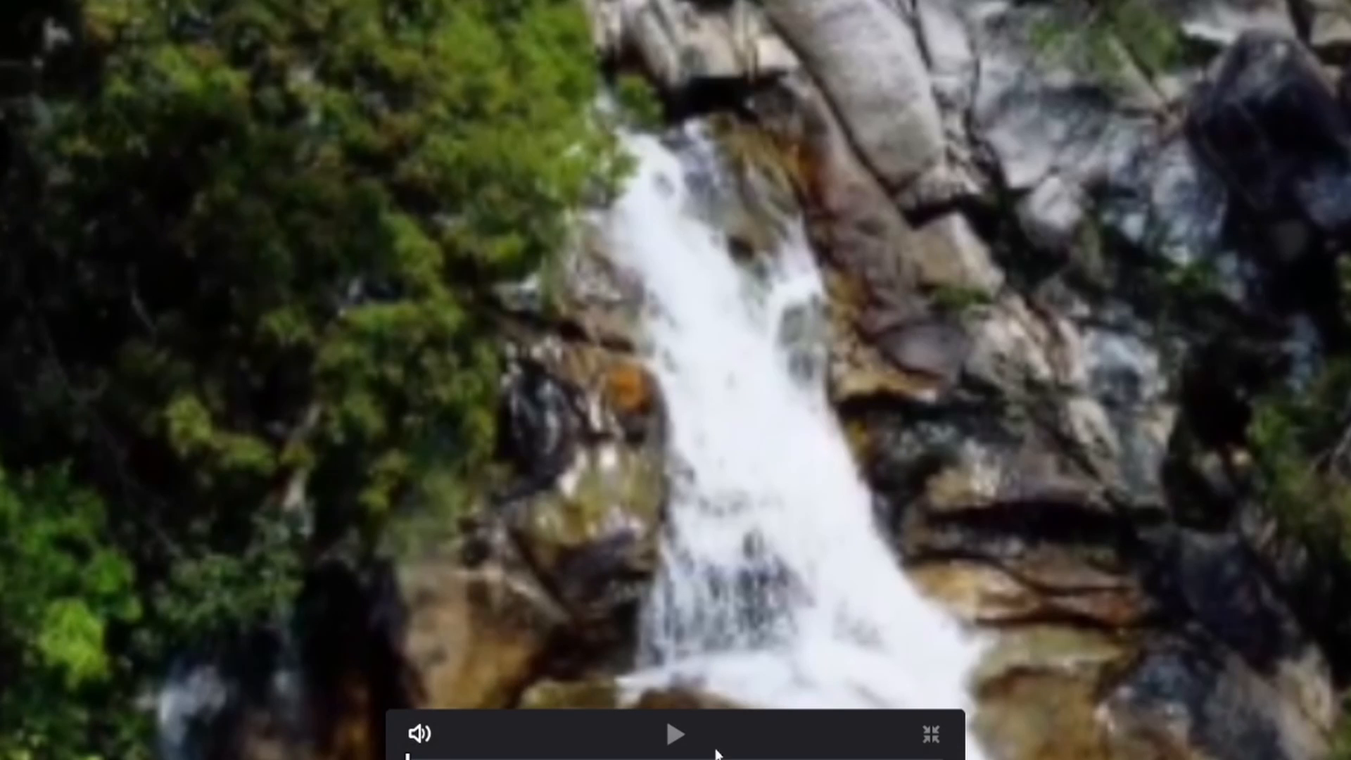
left_click(931, 737)
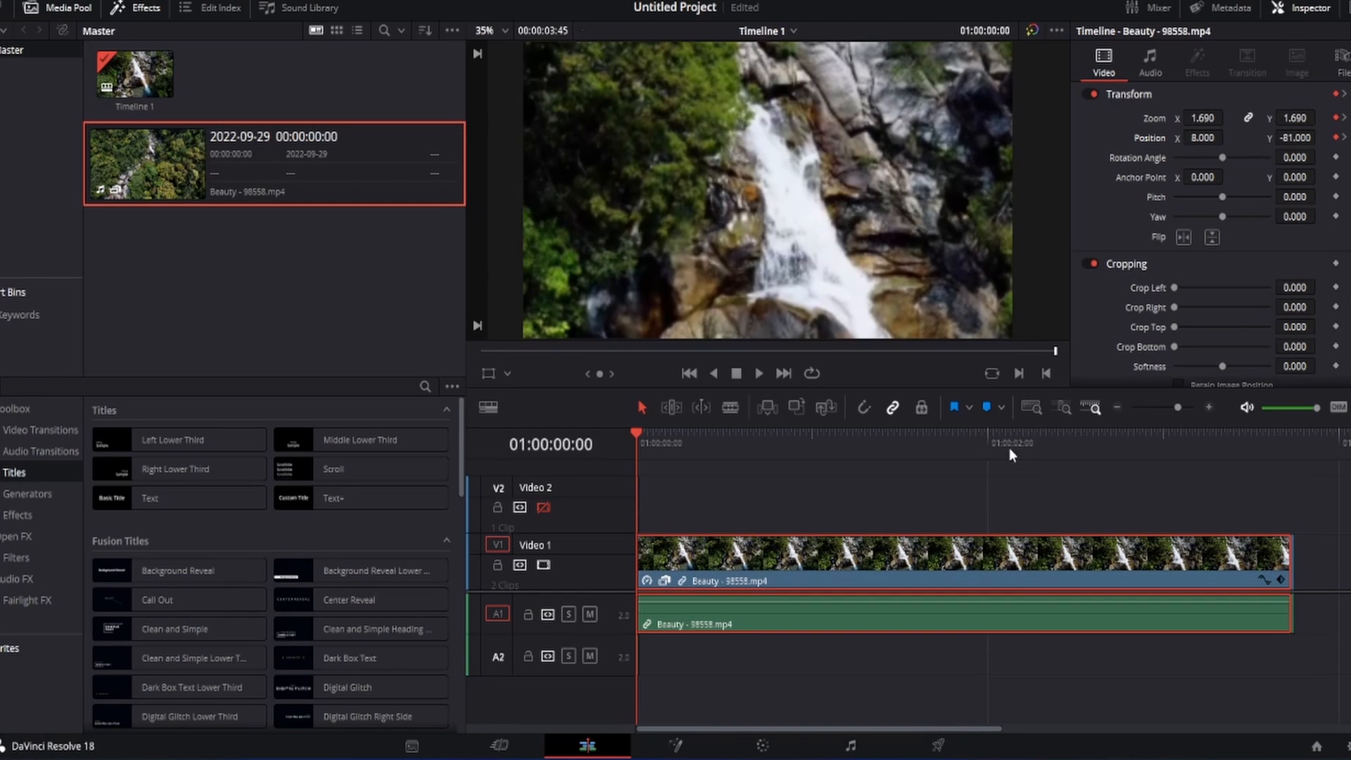
- Trim about one second off the start of the Video 1 clip and move the shortened clip back to 01:00:00:00
left_click_drag(1009, 447, 549, 508)
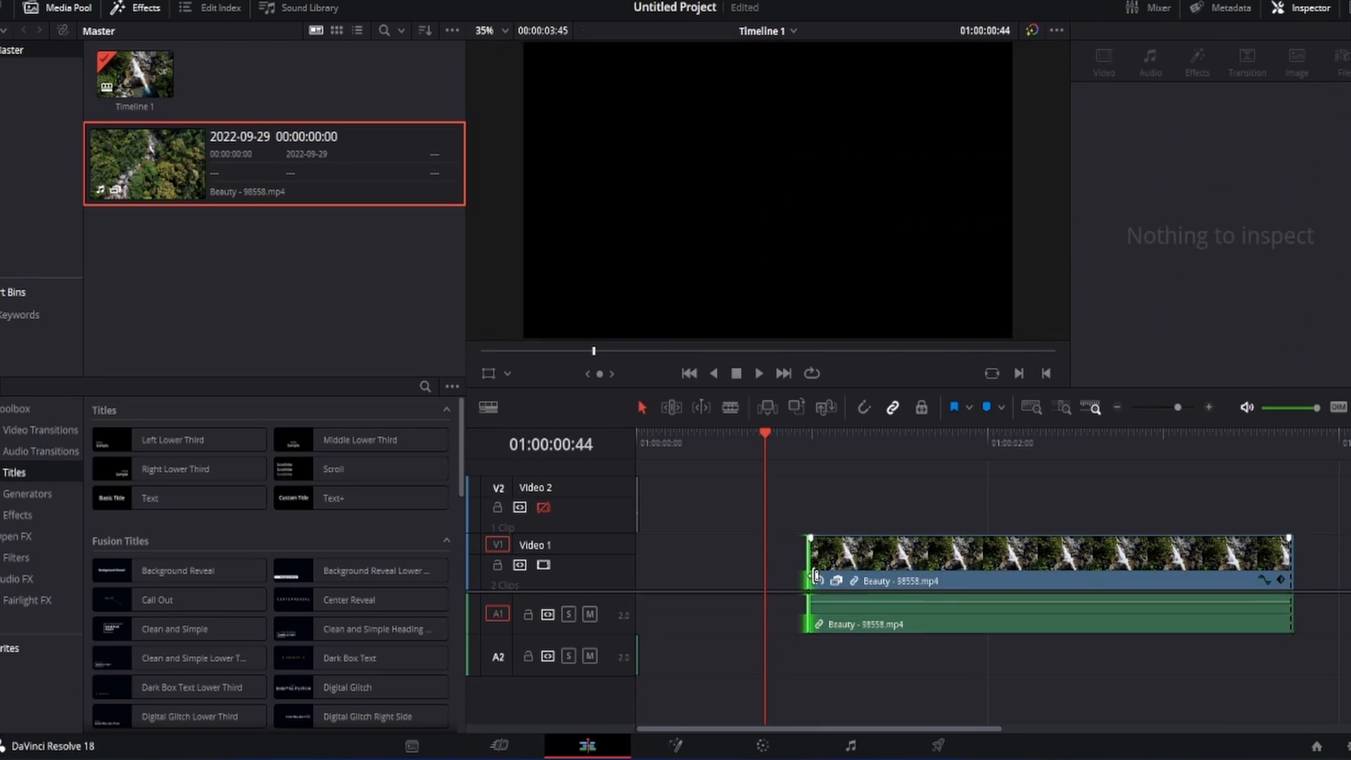
left_click(918, 566)
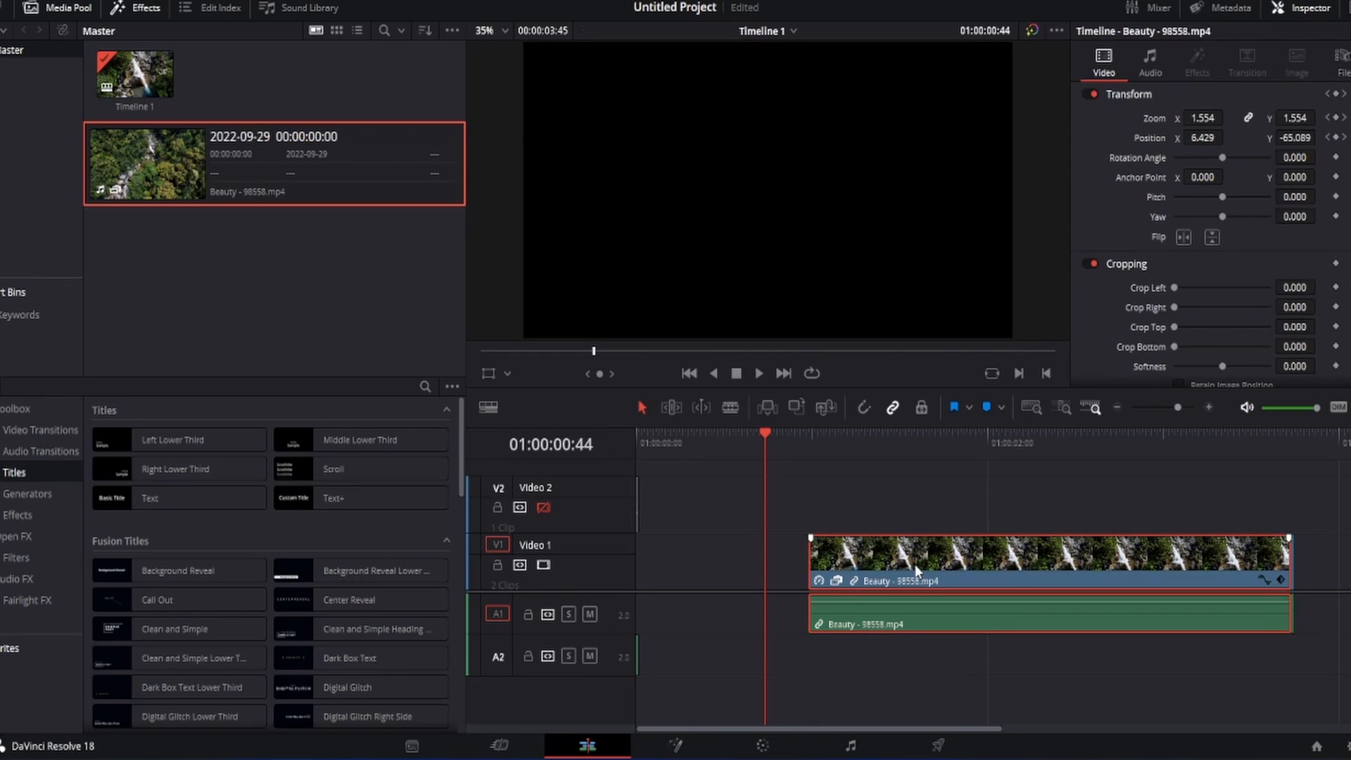
left_click_drag(906, 565, 667, 560)
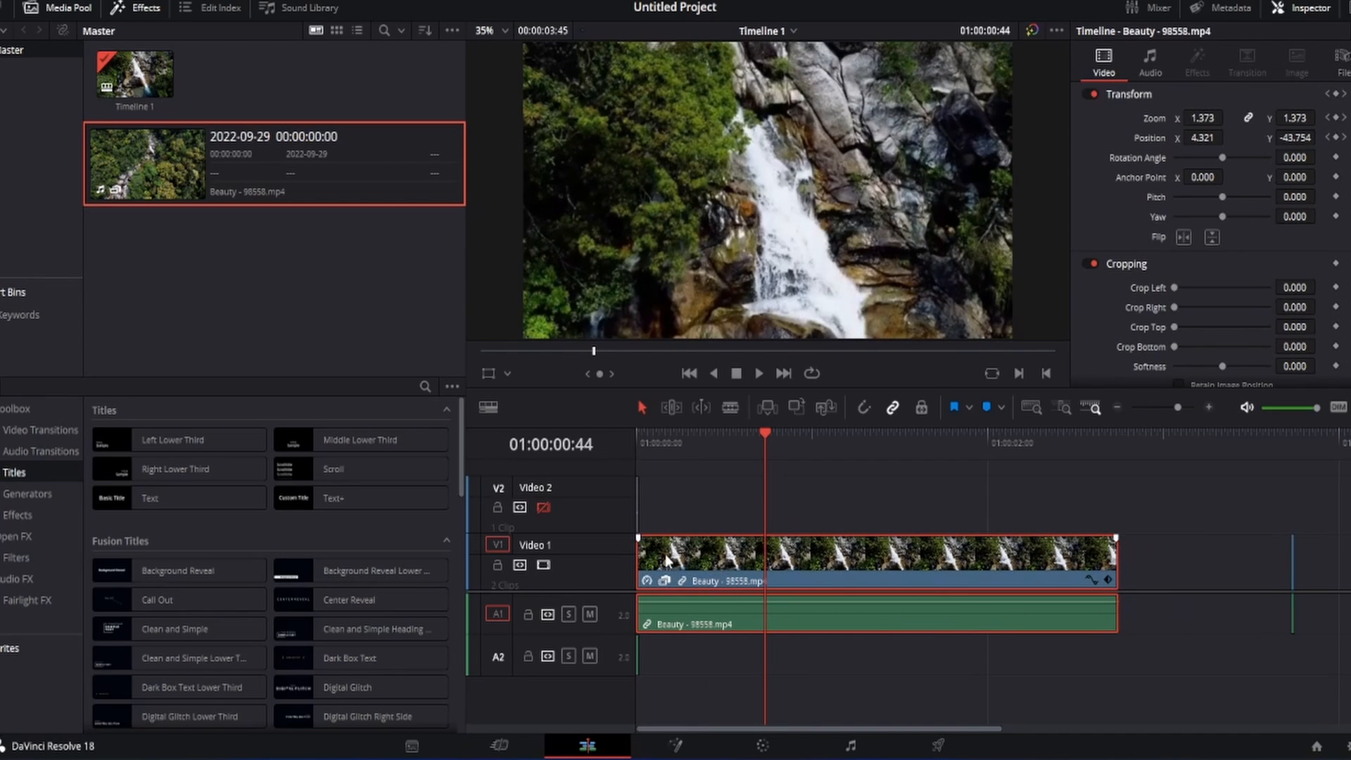
left_click_drag(694, 436, 607, 461)
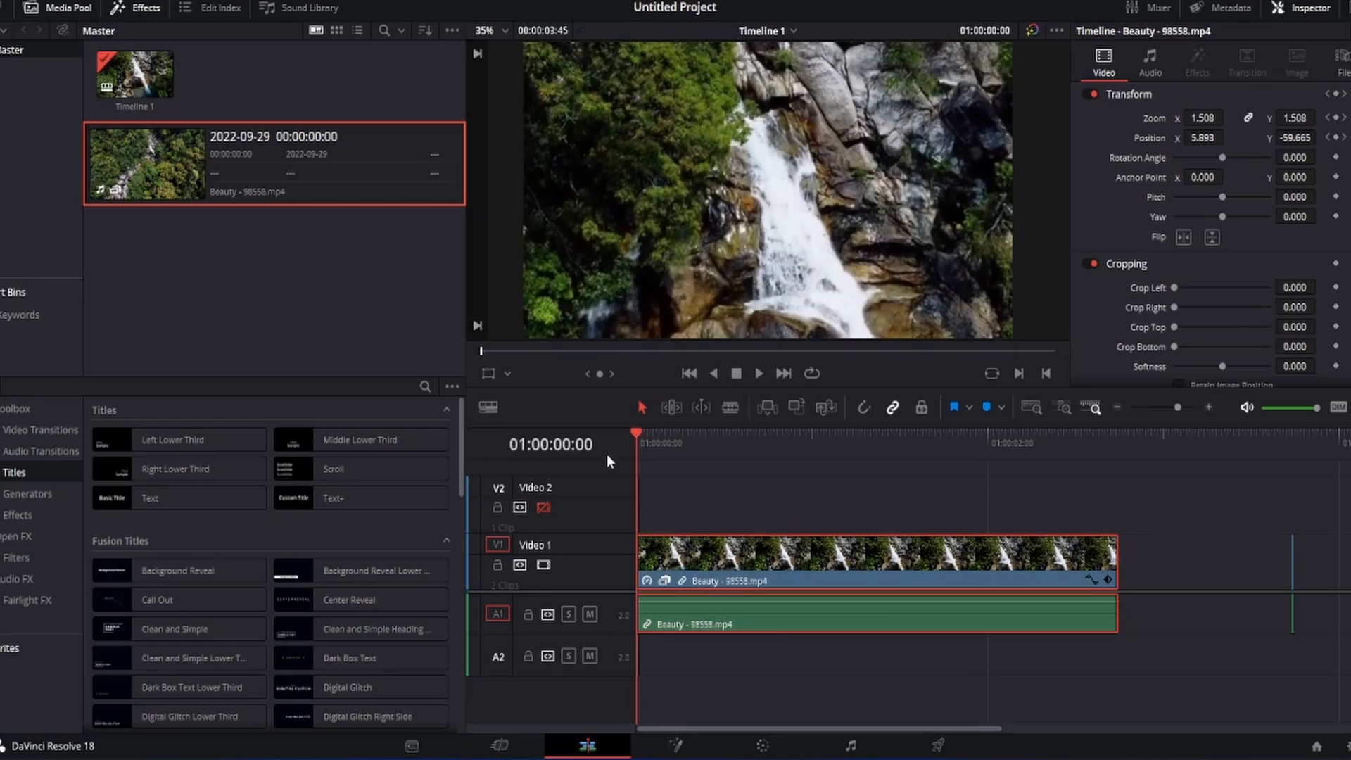